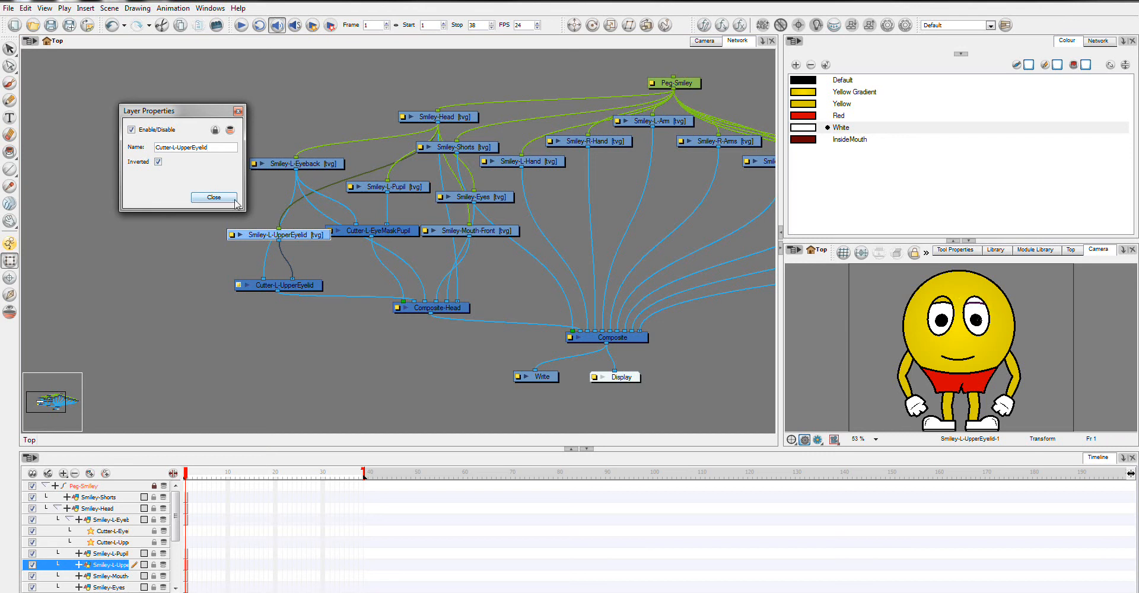
Step: Close the cutter's layer properties, then hide Shape1, show the Pupil and EyeBack layers at frame 1
{"action": "left_click", "coordinate": [215, 197]}
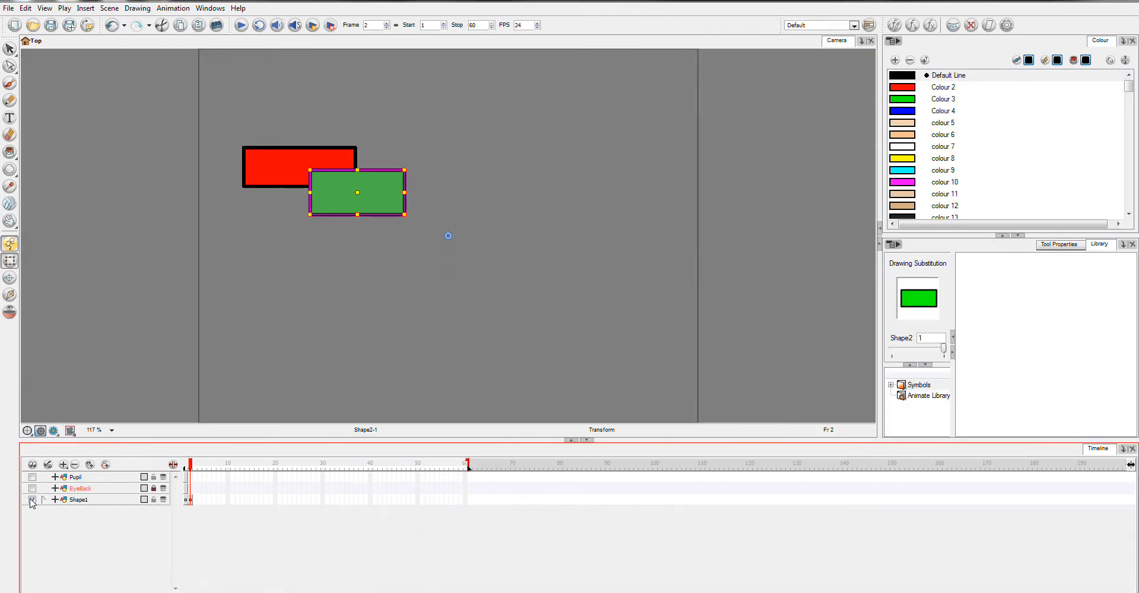
{"action": "left_click", "coordinate": [32, 500]}
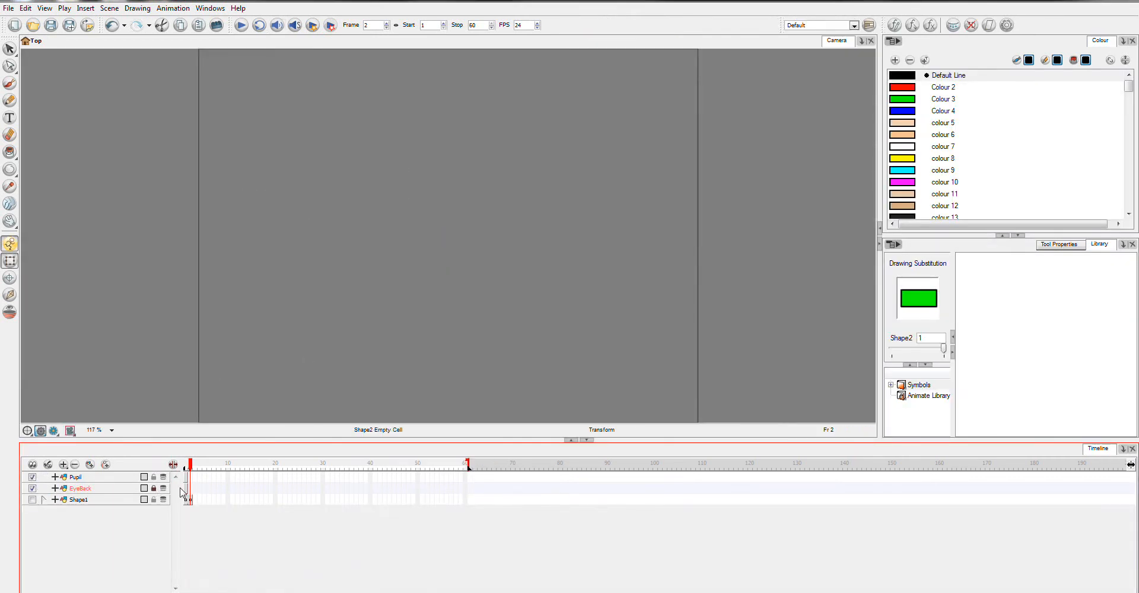
{"action": "left_click", "coordinate": [185, 464]}
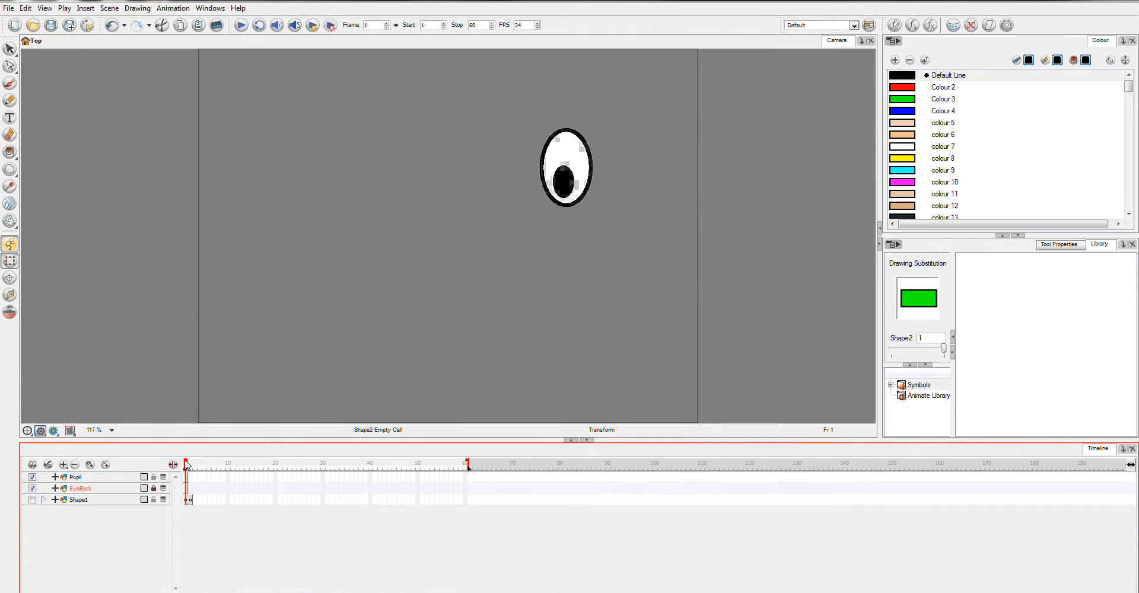
Step: Add a Mask effect layer above the Pupil layer in the timeline
{"action": "left_click", "coordinate": [61, 468]}
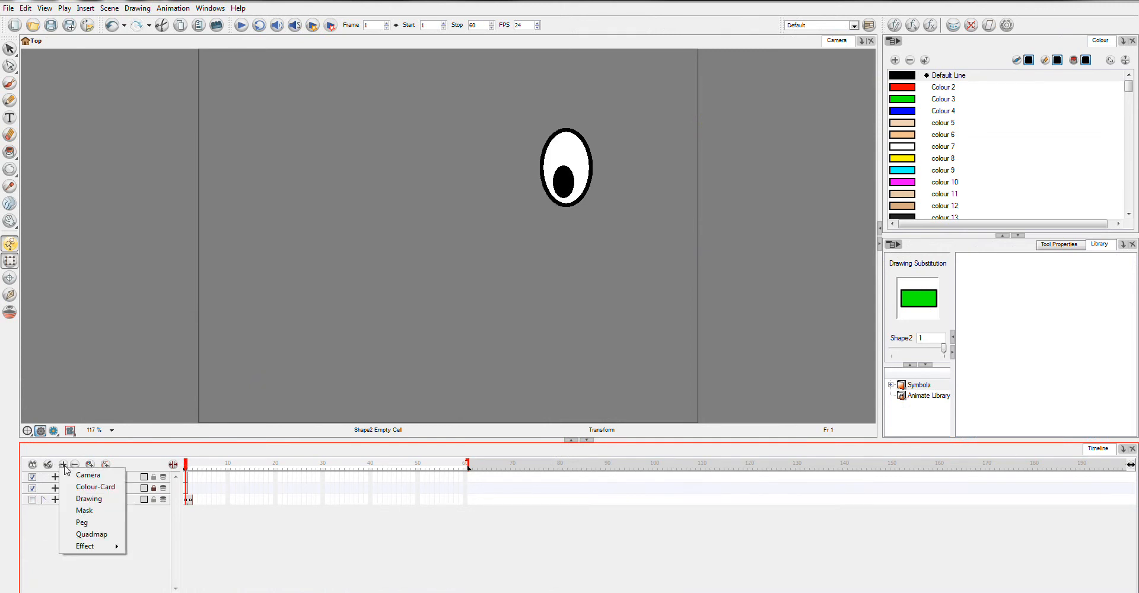
{"action": "left_click", "coordinate": [108, 516]}
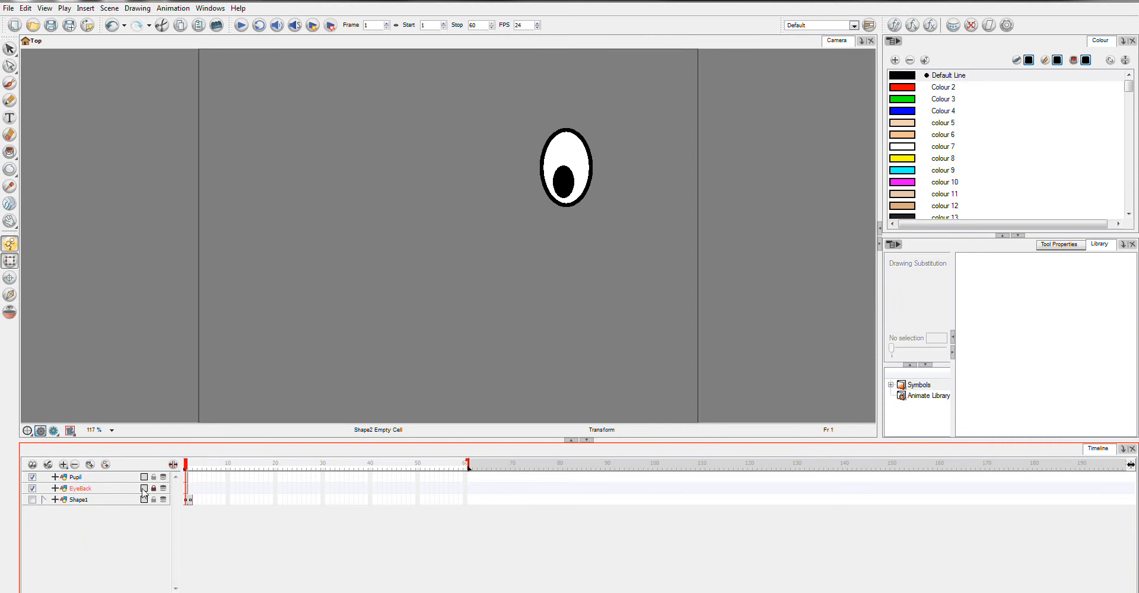
{"action": "left_click", "coordinate": [64, 468]}
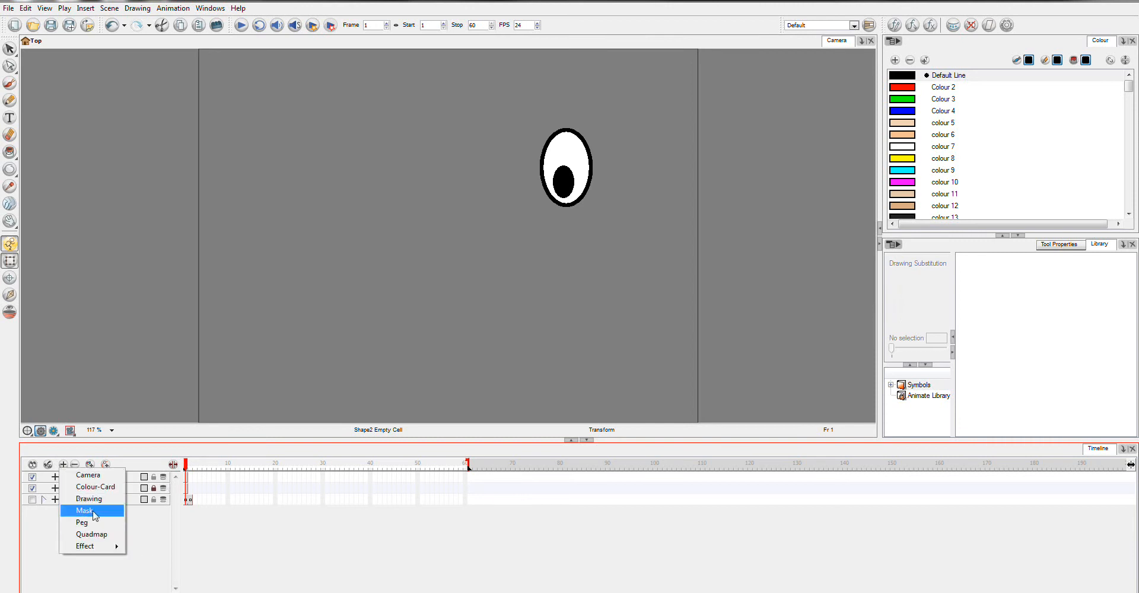
{"action": "left_click", "coordinate": [89, 517]}
{"action": "left_click", "coordinate": [79, 500]}
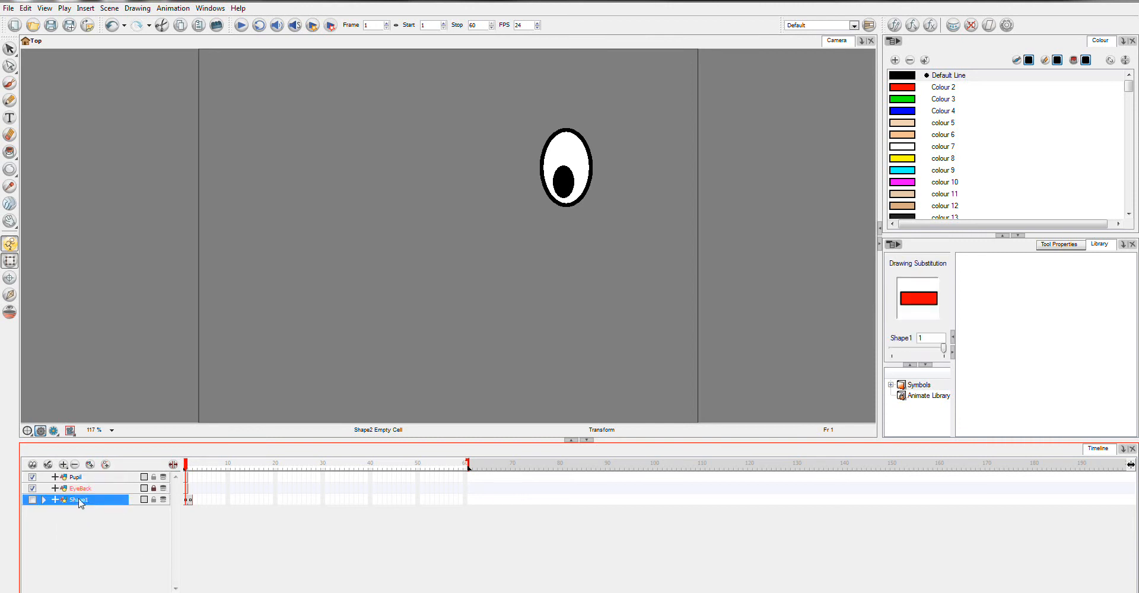
{"action": "left_click", "coordinate": [74, 478]}
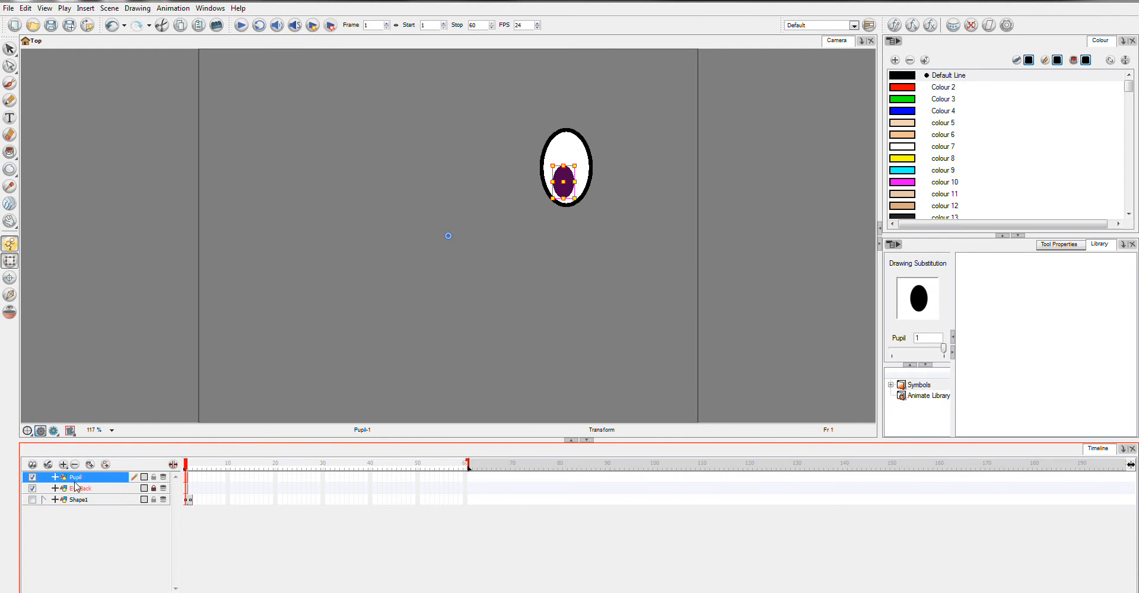
{"action": "left_click", "coordinate": [64, 467]}
{"action": "left_click", "coordinate": [93, 514]}
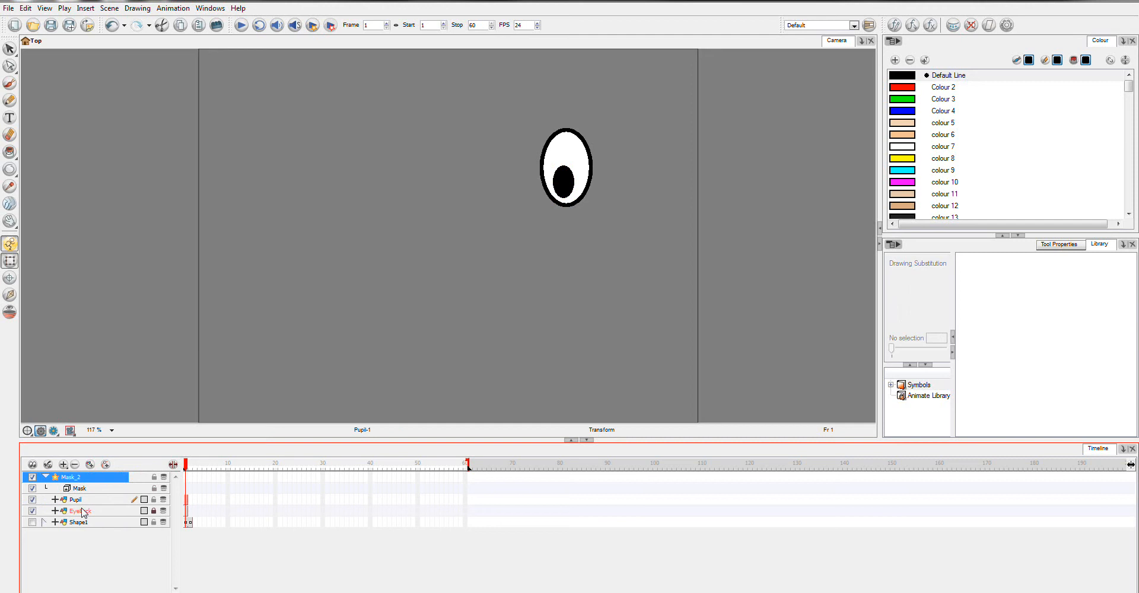
Step: Unlock the EyeBack layer, lock the Pupil layer, and copy the whole EyeBack drawing
{"action": "left_click", "coordinate": [83, 511]}
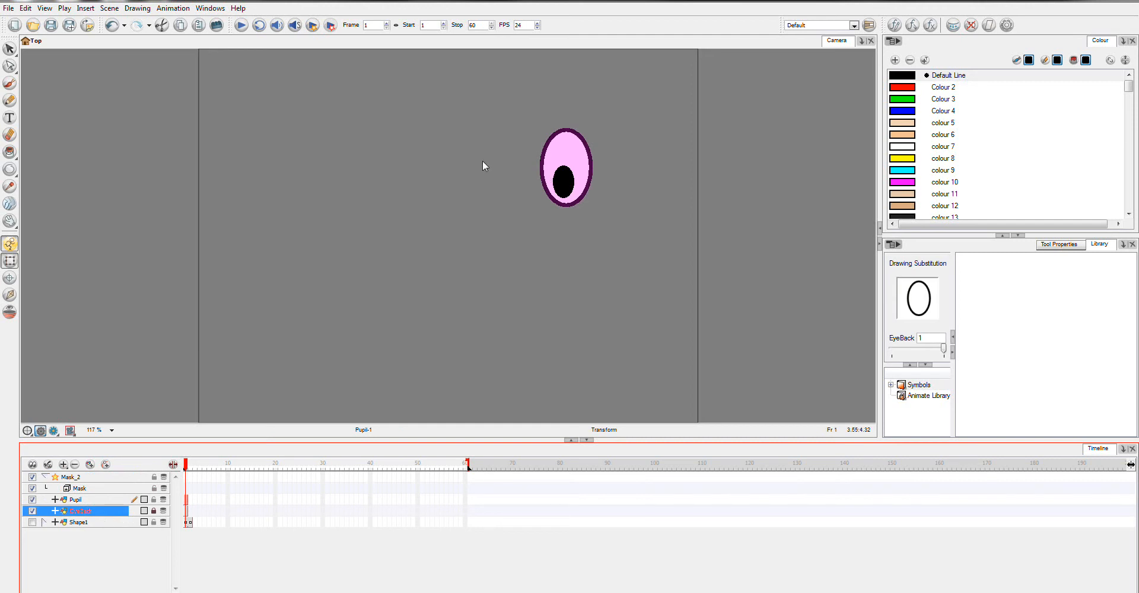
{"action": "left_click", "coordinate": [153, 512]}
{"action": "left_click", "coordinate": [153, 500]}
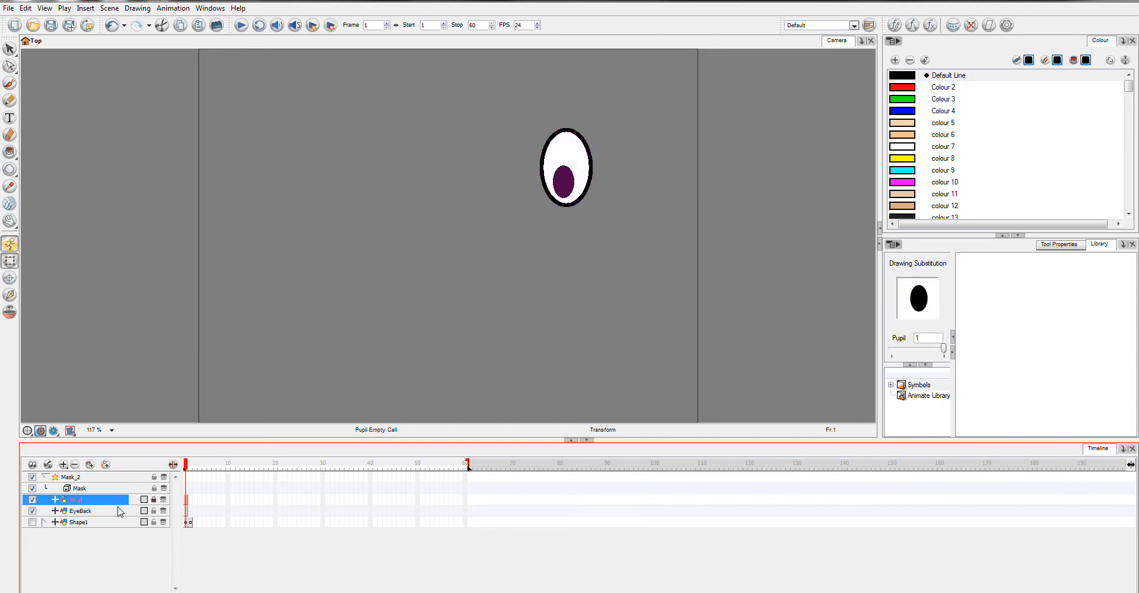
{"action": "left_click", "coordinate": [560, 250]}
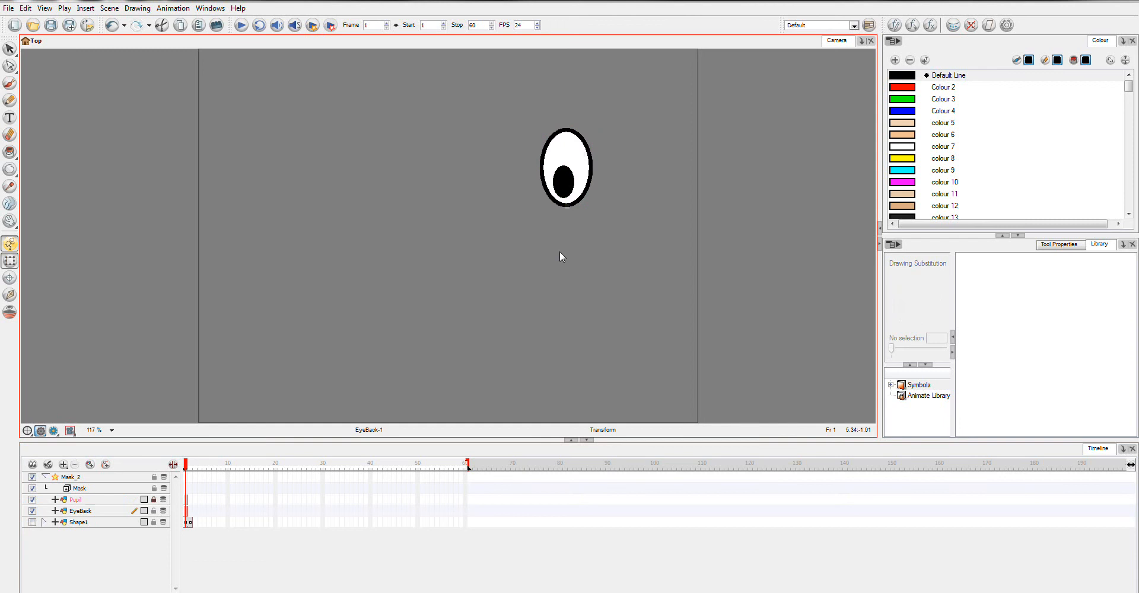
{"action": "left_click", "coordinate": [9, 49]}
{"action": "mouse_move", "coordinate": [568, 268]}
{"action": "left_mouse_down"}
{"action": "mouse_move", "coordinate": [640, 127]}
{"action": "mouse_move", "coordinate": [546, 268]}
{"action": "left_mouse_up"}
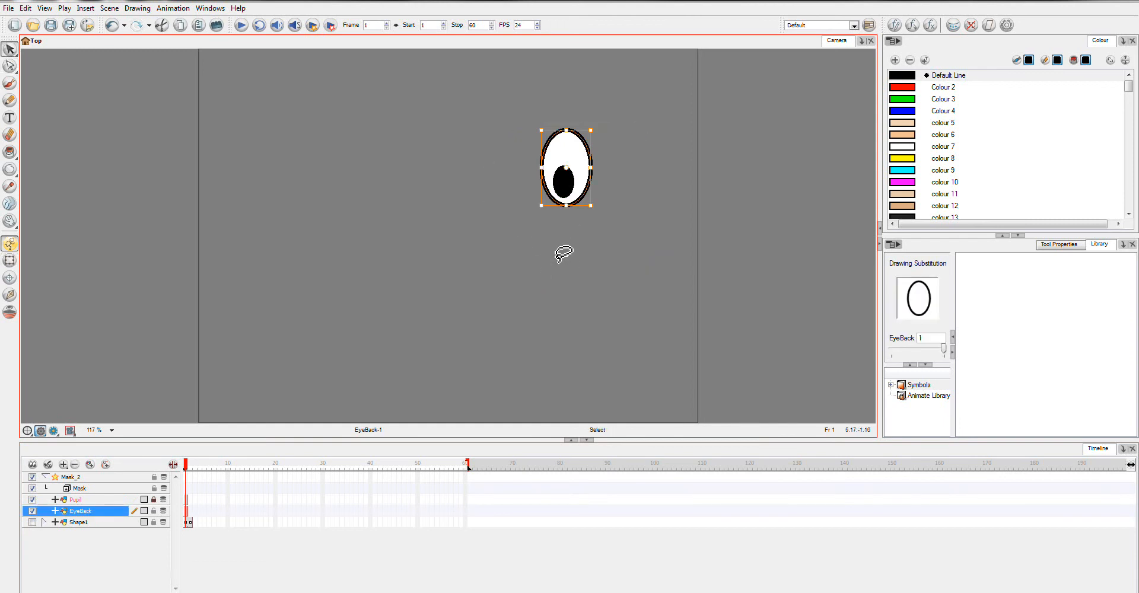
Step: Add a drawing layer nested under the Mask input and name it EyeMask
{"action": "left_click", "coordinate": [86, 490]}
{"action": "left_click", "coordinate": [64, 465]}
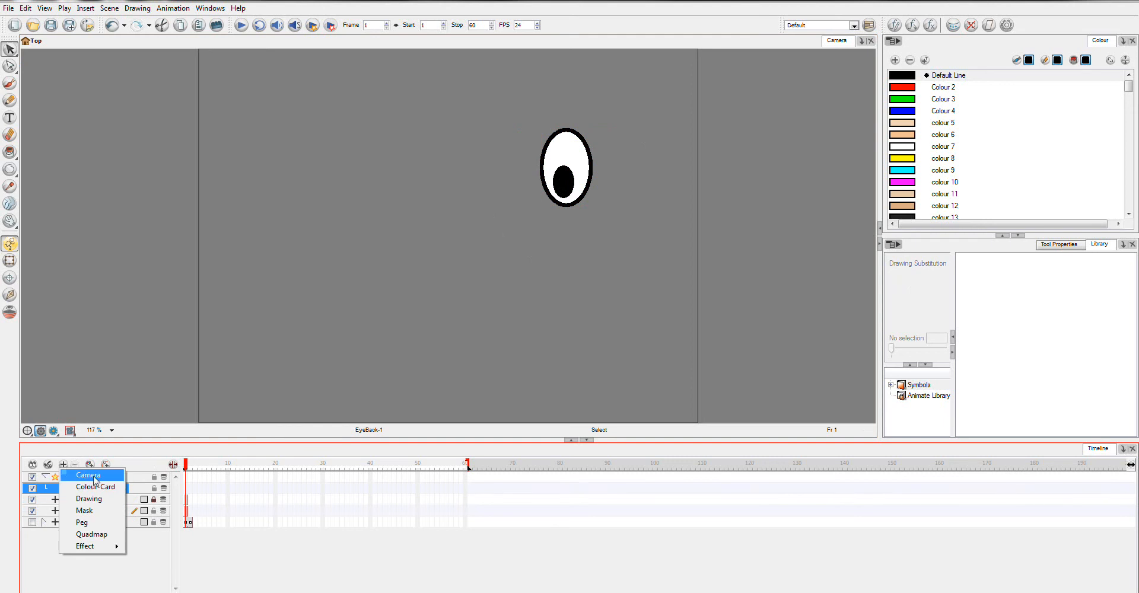
{"action": "left_click", "coordinate": [89, 499]}
{"action": "left_click_drag", "start_coordinate": [87, 500], "coordinate": [83, 488]}
{"action": "double_click", "coordinate": [115, 500]}
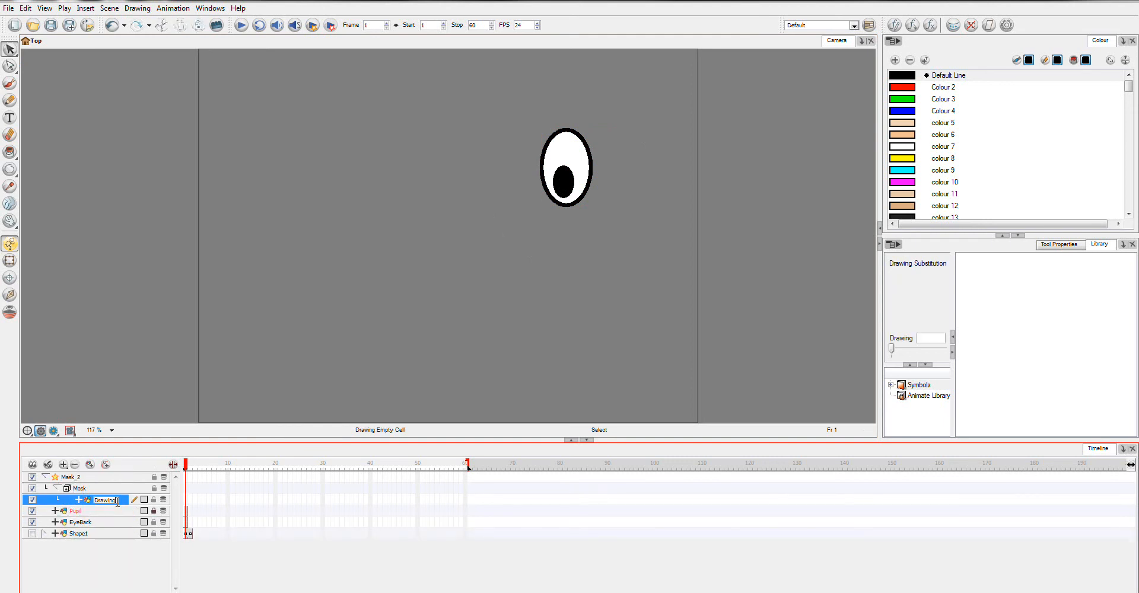
{"action": "double_click", "coordinate": [117, 501]}
{"action": "key", "text": "Return"}
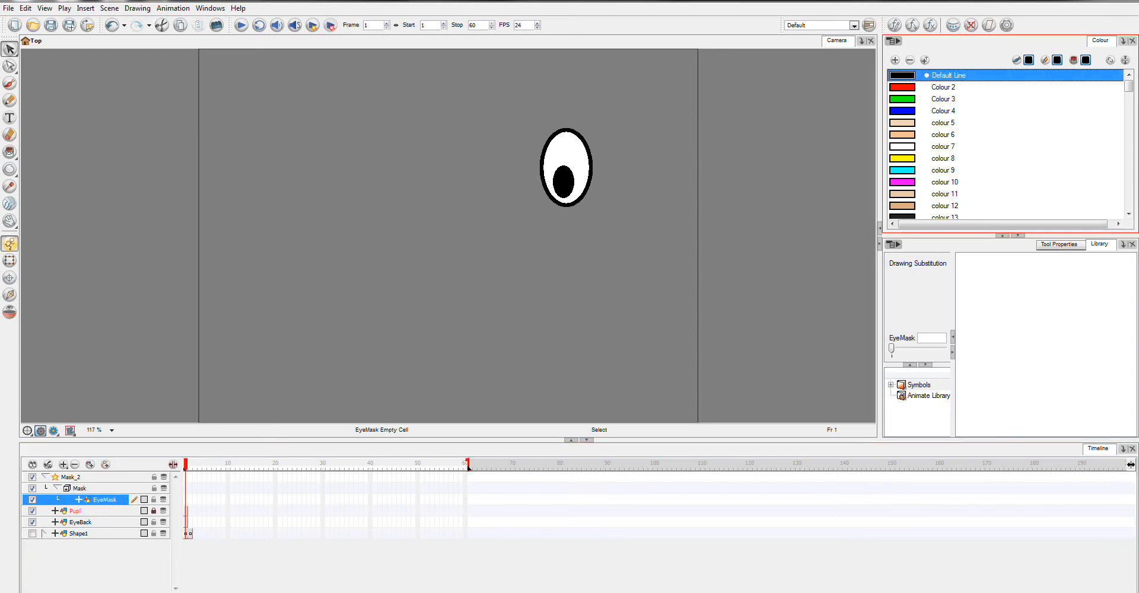
Step: Paste the eye shape into frame 1 of the EyeMask layer and lock that layer
{"action": "left_click", "coordinate": [186, 501]}
{"action": "key", "text": "ctrl+v"}
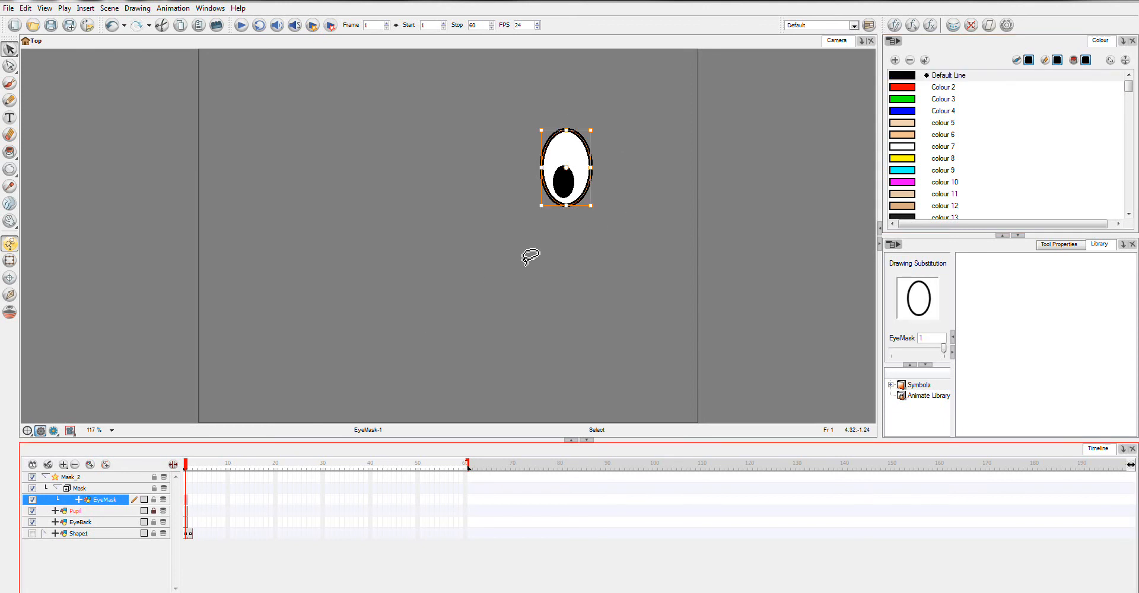
{"action": "left_click", "coordinate": [599, 254]}
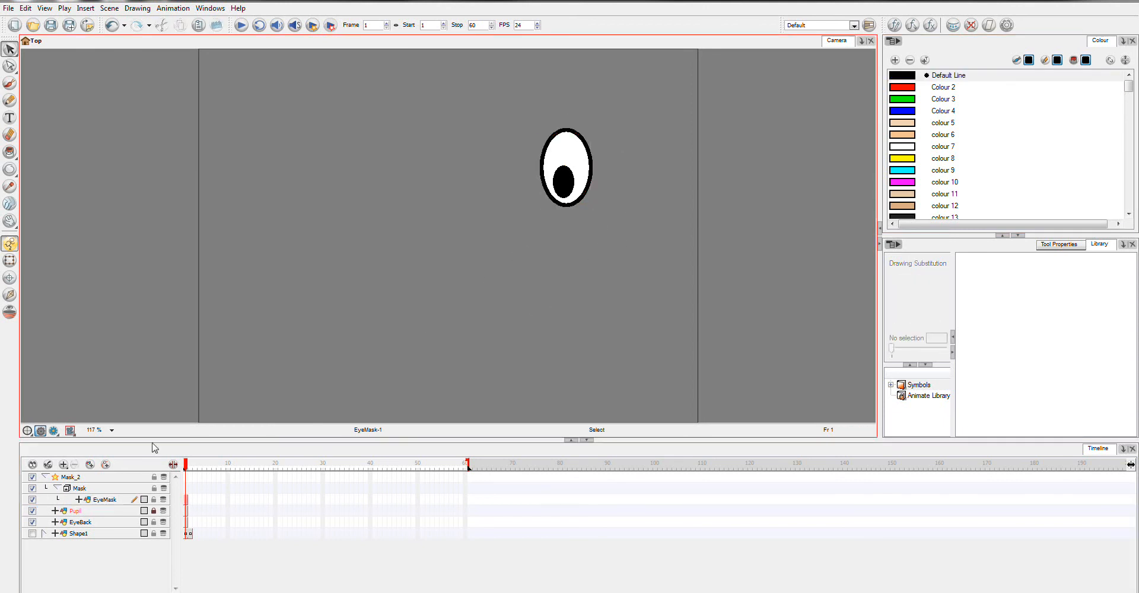
{"action": "left_click", "coordinate": [154, 500]}
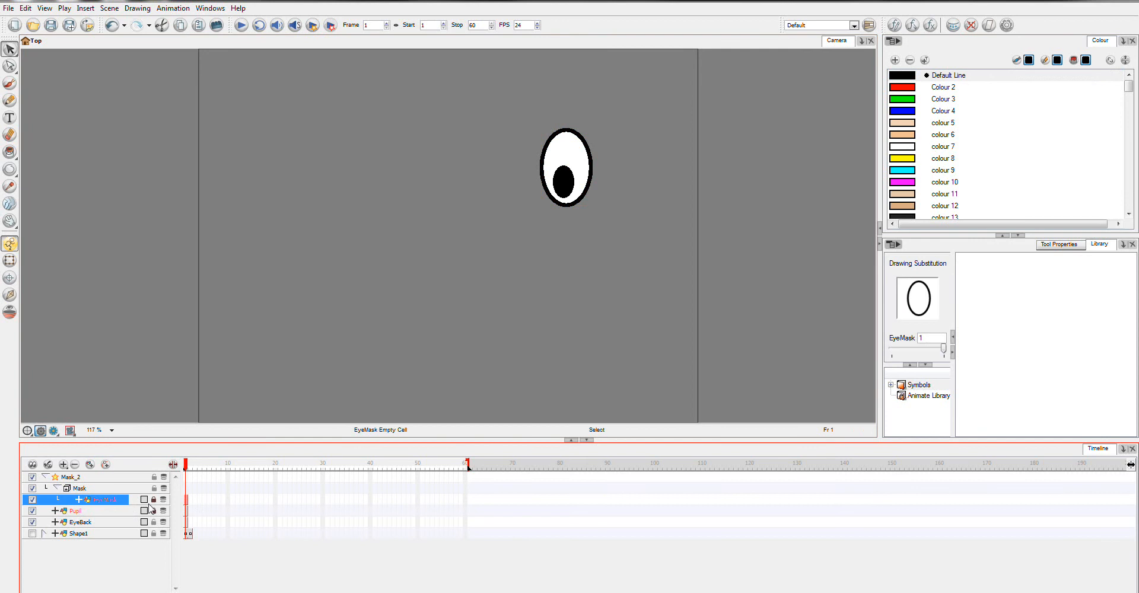
Step: Unlock the Pupil layer and nest it under the Mask_2 effect
{"action": "left_click", "coordinate": [95, 523]}
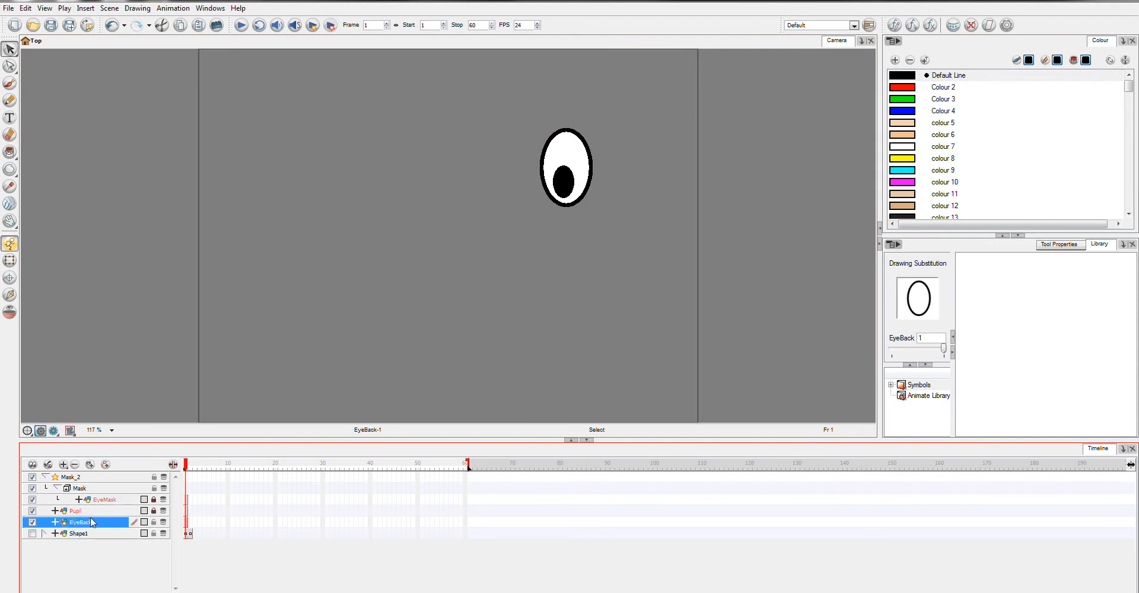
{"action": "left_click", "coordinate": [109, 514]}
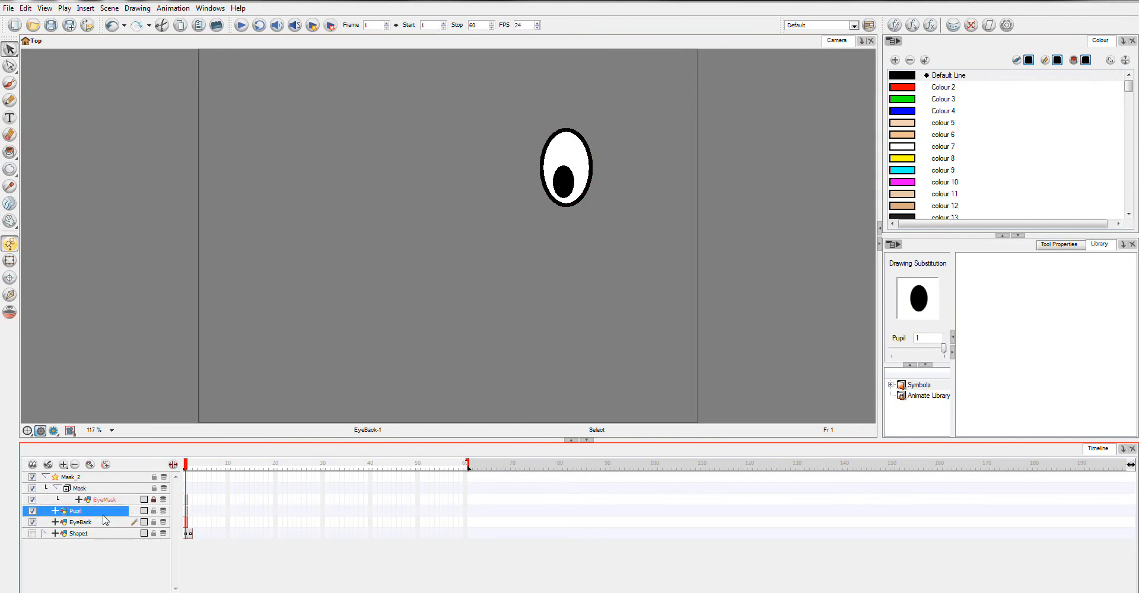
{"action": "left_click_drag", "start_coordinate": [76, 516], "coordinate": [78, 481]}
{"action": "mouse_move", "coordinate": [92, 524]}
{"action": "left_mouse_down"}
{"action": "mouse_move", "coordinate": [95, 483]}
{"action": "mouse_move", "coordinate": [84, 525]}
{"action": "left_mouse_up"}
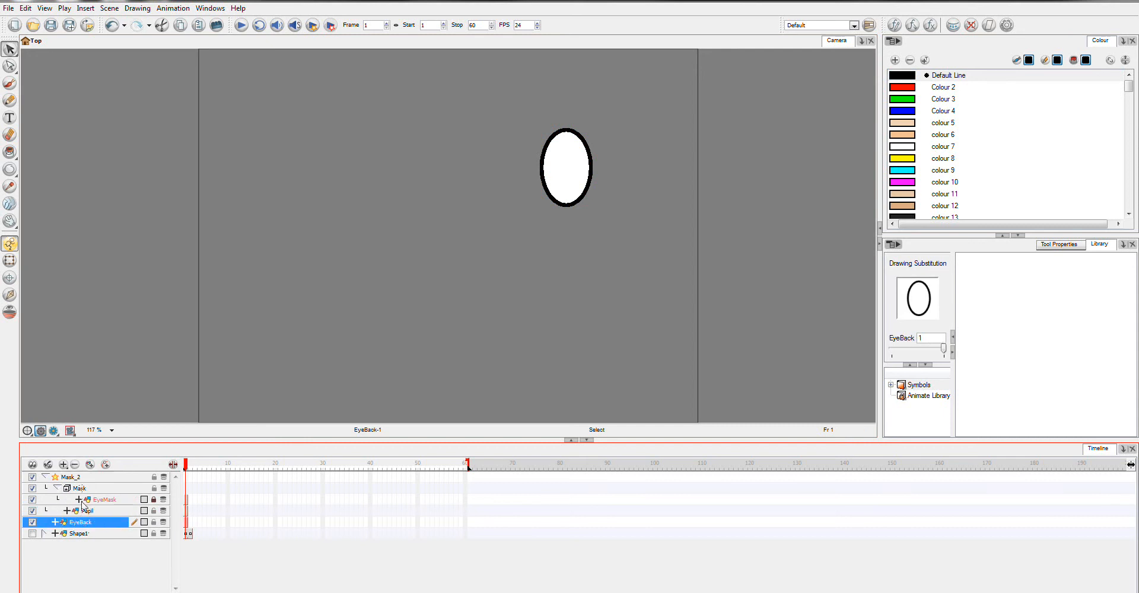
Step: Turn on the Inverted option in the layer properties of Mask_2
{"action": "left_click", "coordinate": [62, 478]}
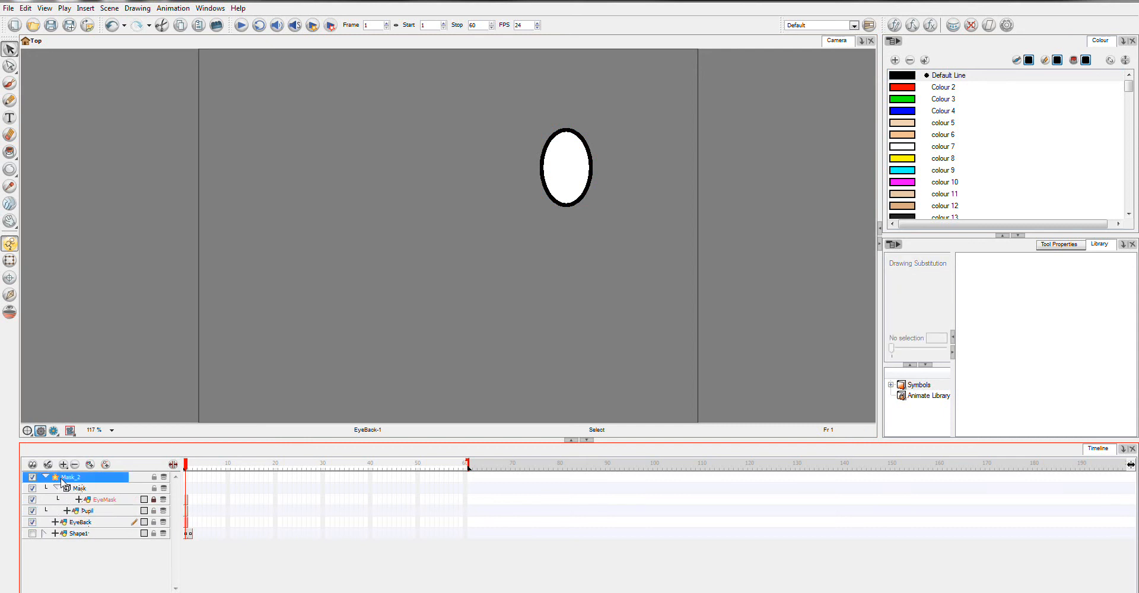
{"action": "double_click", "coordinate": [59, 479]}
{"action": "left_click", "coordinate": [99, 102]}
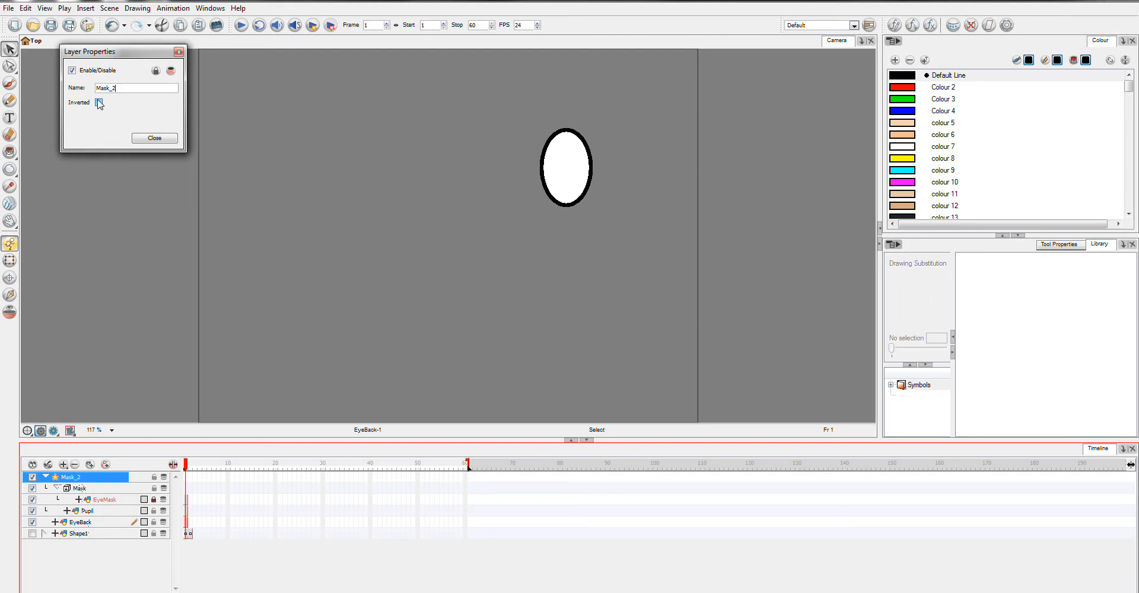
{"action": "left_click", "coordinate": [155, 138]}
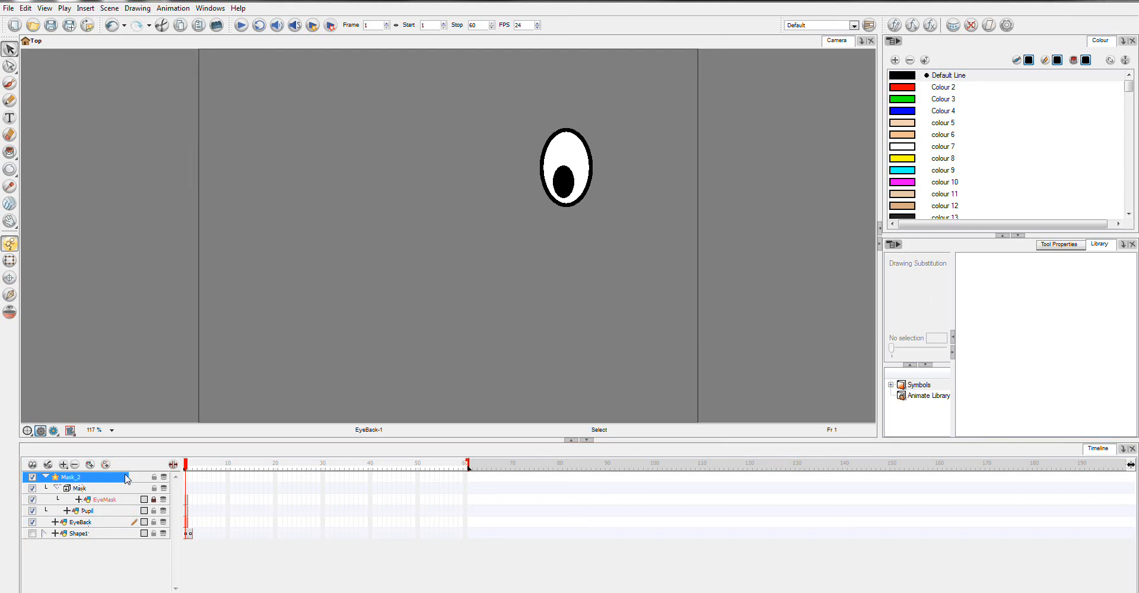
Step: Lock the EyeBack layer and move the pupil toward the eye's lower-left edge with the Transform tool to test the mask
{"action": "left_click", "coordinate": [109, 511]}
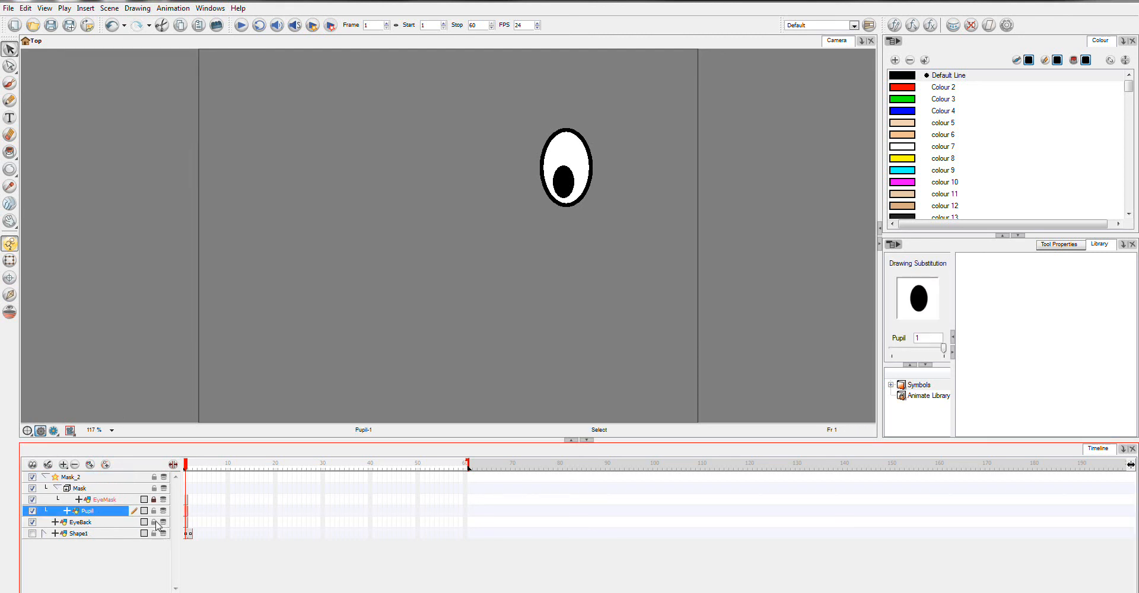
{"action": "left_click", "coordinate": [154, 523]}
{"action": "left_click", "coordinate": [104, 511]}
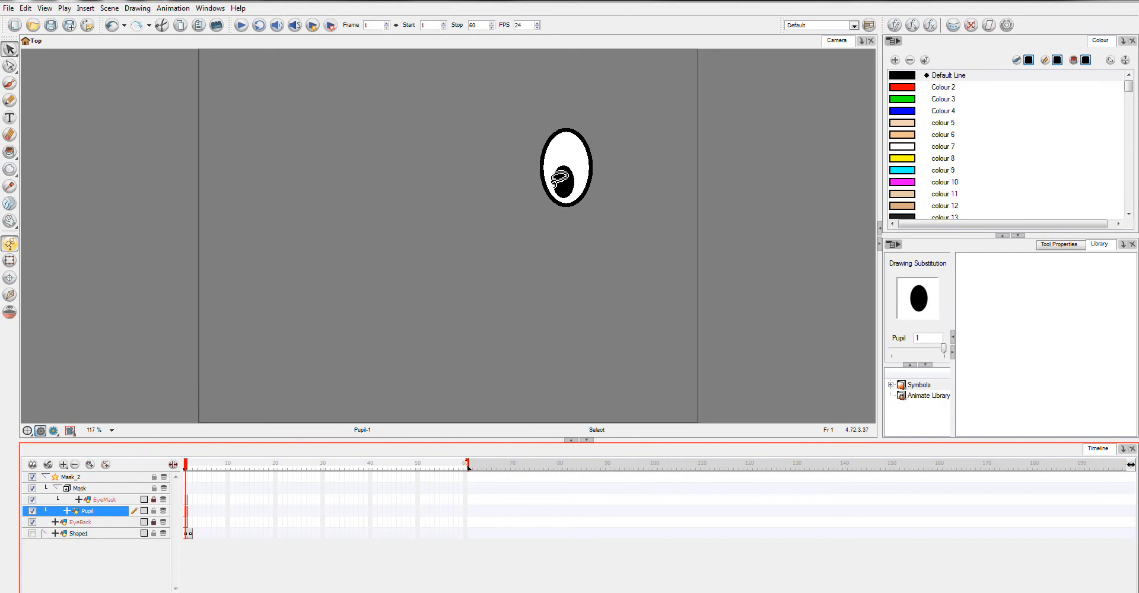
{"action": "left_click", "coordinate": [570, 179]}
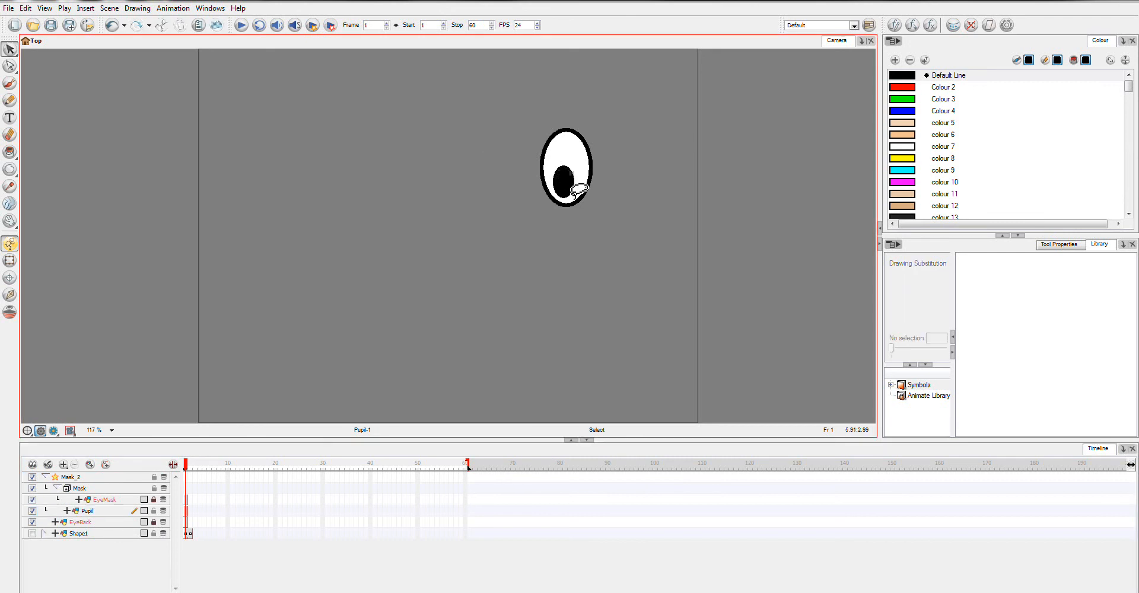
{"action": "left_click", "coordinate": [9, 260]}
{"action": "left_click", "coordinate": [116, 512]}
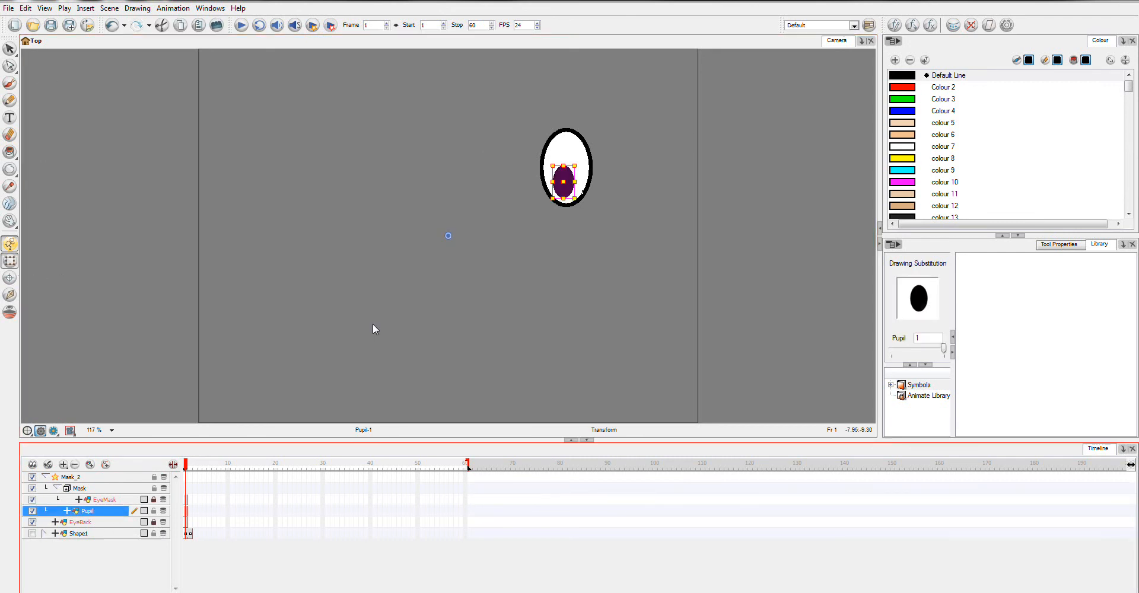
{"action": "mouse_move", "coordinate": [568, 181]}
{"action": "left_mouse_down"}
{"action": "mouse_move", "coordinate": [539, 179]}
{"action": "mouse_move", "coordinate": [612, 187]}
{"action": "mouse_move", "coordinate": [540, 185]}
{"action": "mouse_move", "coordinate": [600, 181]}
{"action": "mouse_move", "coordinate": [587, 193]}
{"action": "mouse_move", "coordinate": [552, 189]}
{"action": "left_mouse_up"}
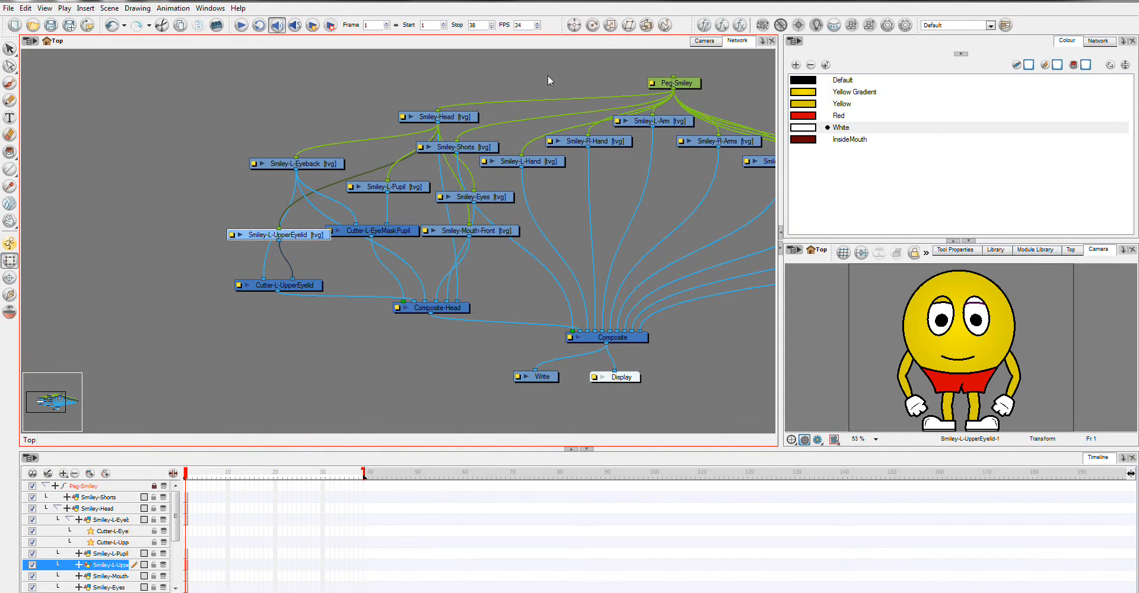
Step: Show the Smiley character in the camera view and lock all layers except Smiley-L-UpperEyelid
{"action": "left_click", "coordinate": [704, 40]}
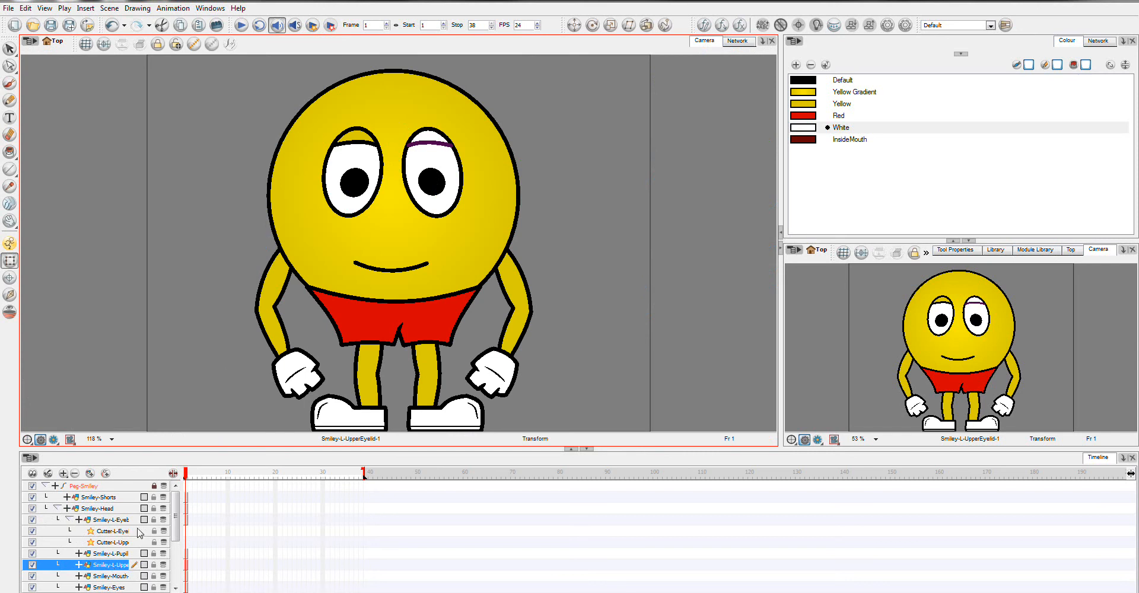
{"action": "key", "text": "ctrl+alt+l"}
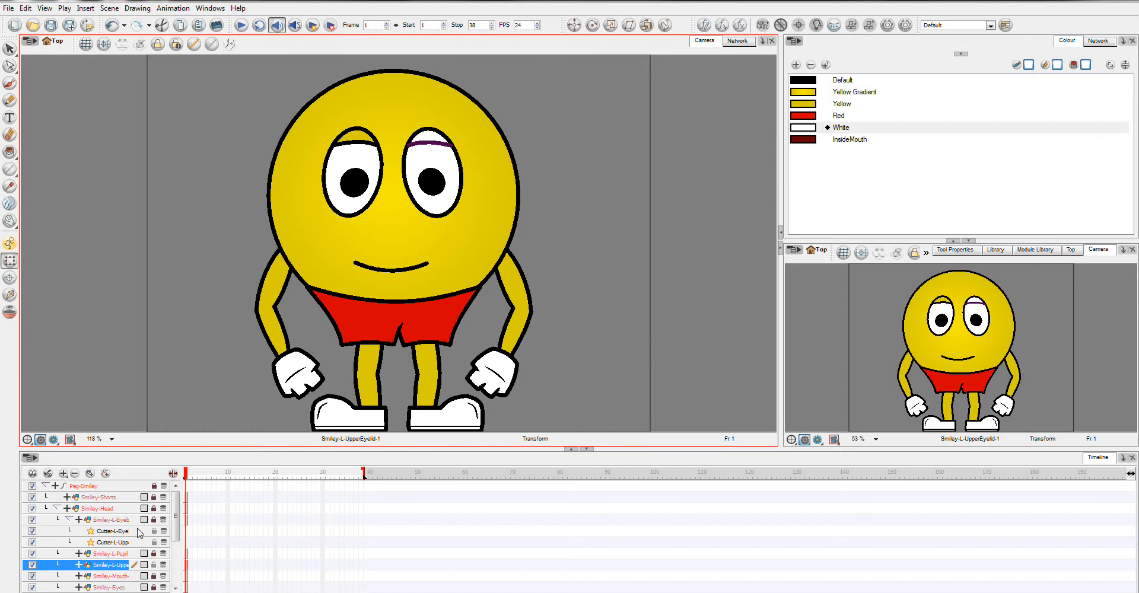
{"action": "left_click", "coordinate": [430, 143]}
Step: Delete the existing black eyelid line of the Smiley-L-UpperEyelid drawing on the character's left eye
{"action": "left_click", "coordinate": [9, 49]}
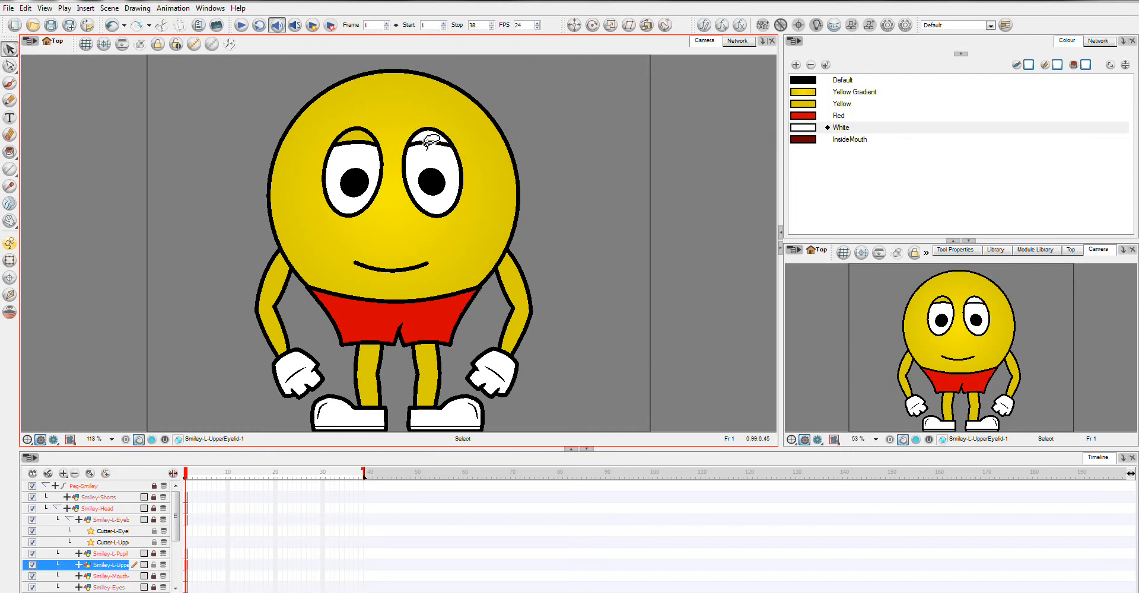
{"action": "key", "text": "Escape"}
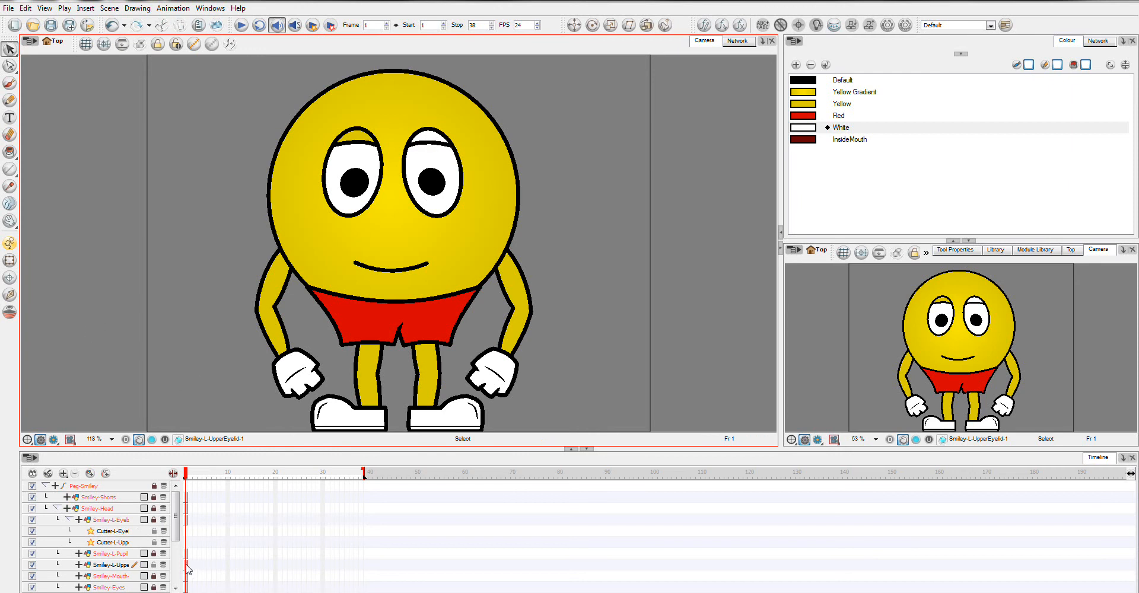
{"action": "left_click_drag", "start_coordinate": [9, 221], "coordinate": [57, 240]}
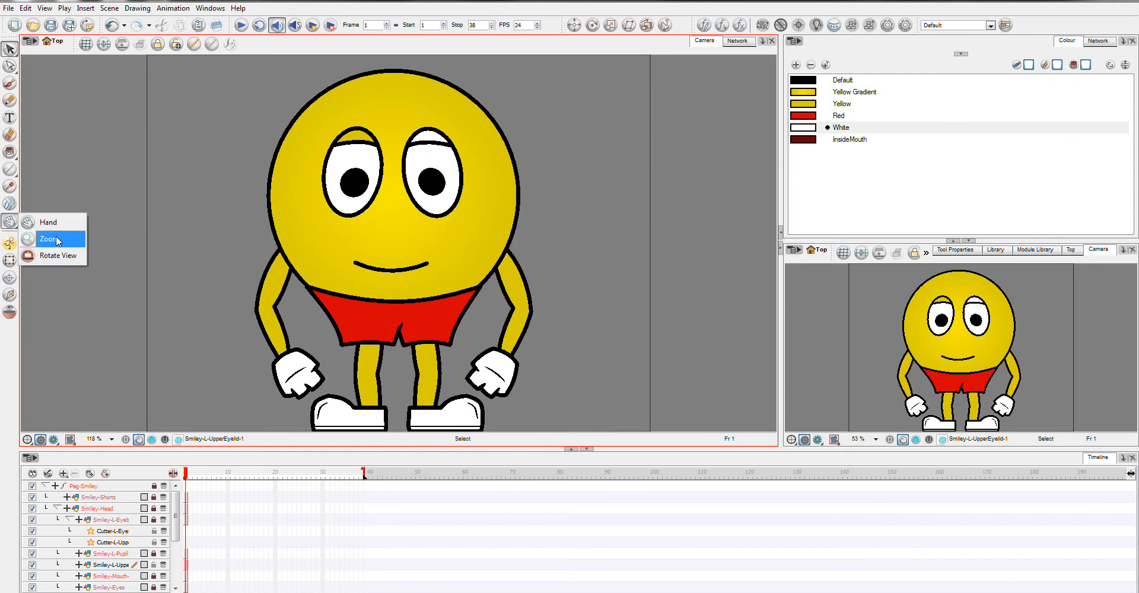
{"action": "left_click", "coordinate": [57, 241]}
{"action": "left_click_drag", "start_coordinate": [389, 104], "coordinate": [488, 220]}
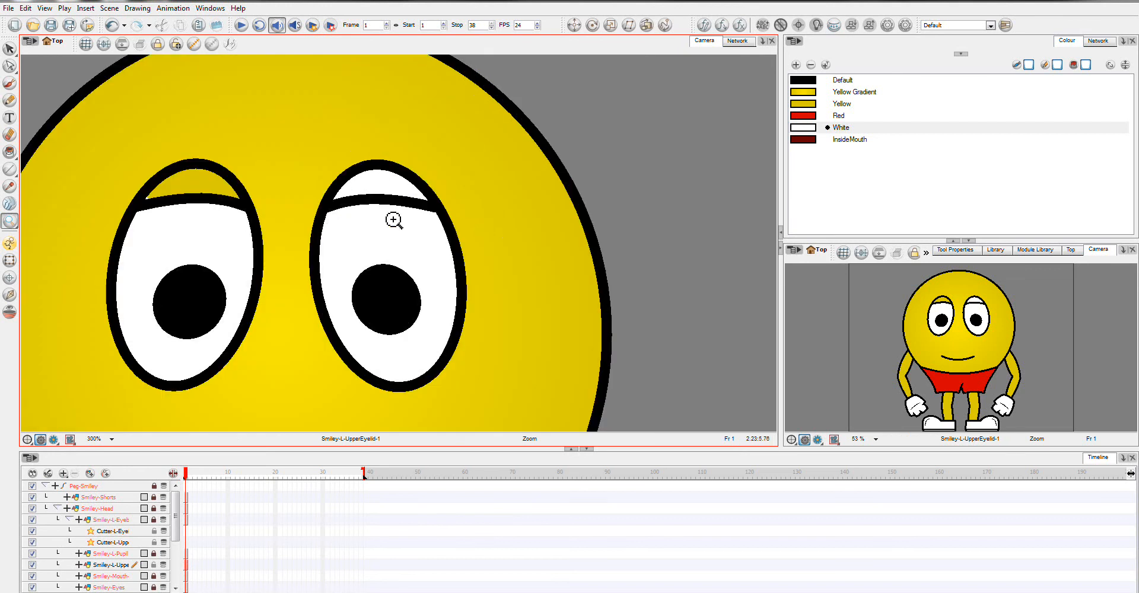
{"action": "left_click", "coordinate": [10, 48]}
{"action": "left_click", "coordinate": [379, 199]}
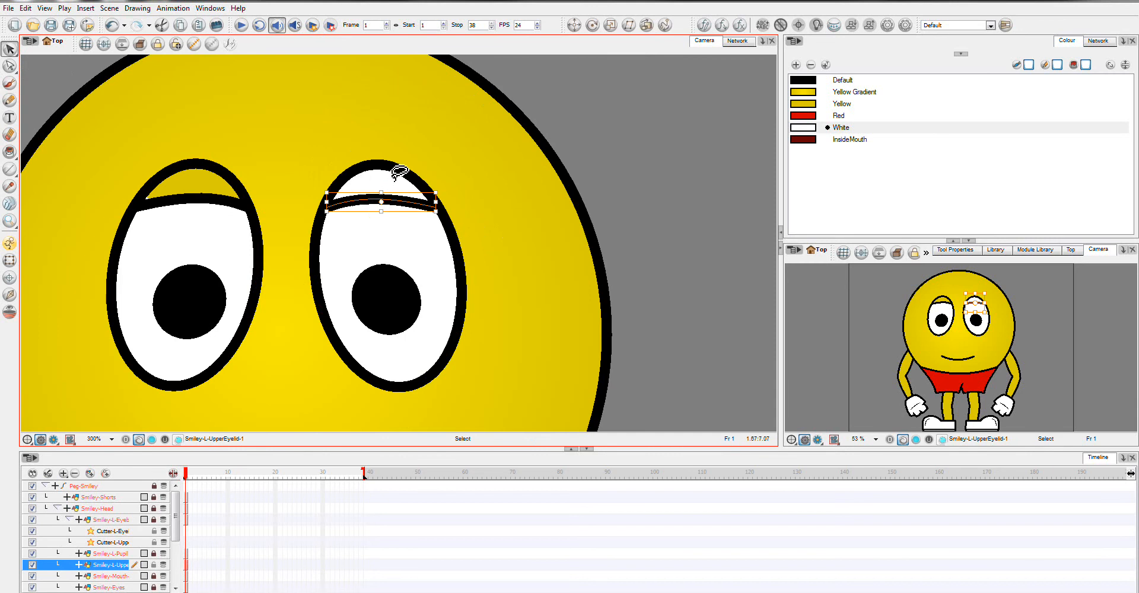
{"action": "key", "text": "Delete"}
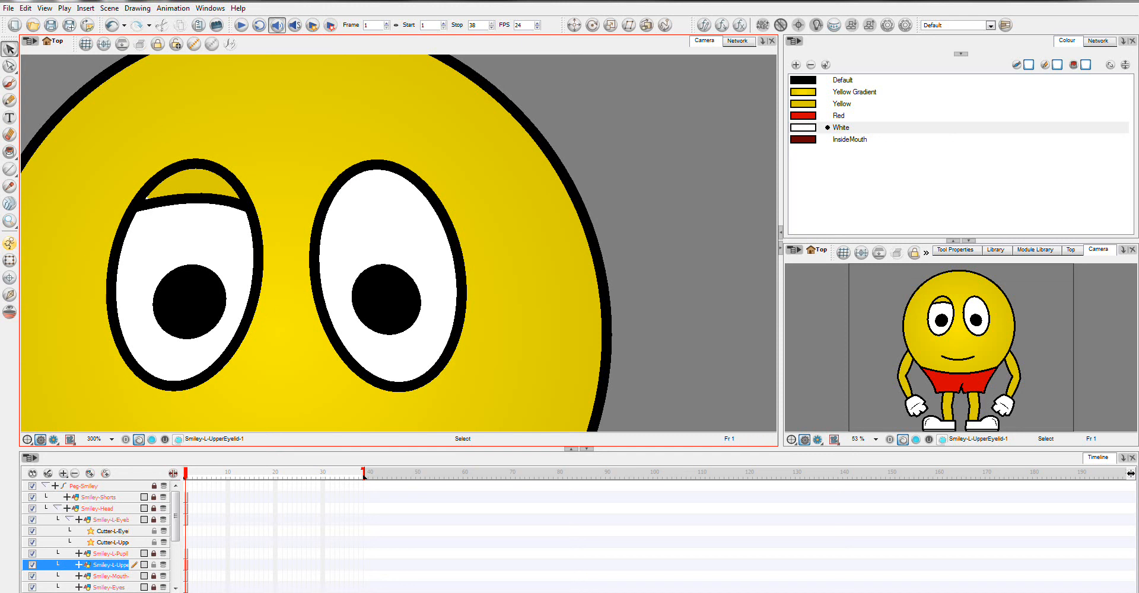
Step: Draw a rectangle in the black Default colour over the upper part of the character's left eye
{"action": "left_click", "coordinate": [814, 82]}
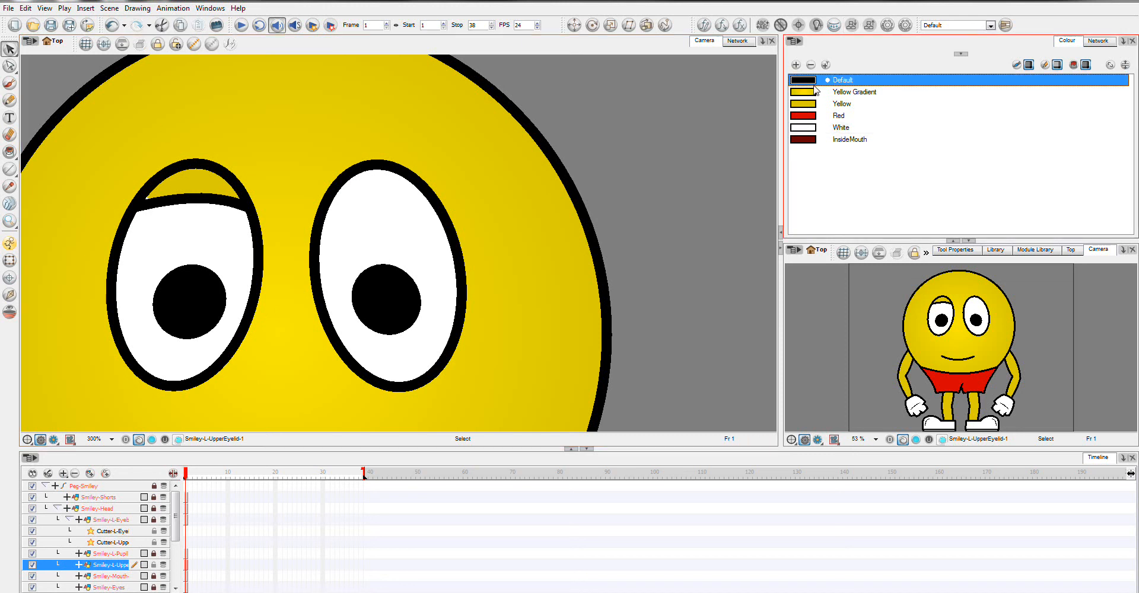
{"action": "left_click", "coordinate": [9, 169]}
{"action": "left_click", "coordinate": [33, 189]}
{"action": "left_click_drag", "start_coordinate": [274, 119], "coordinate": [449, 209]}
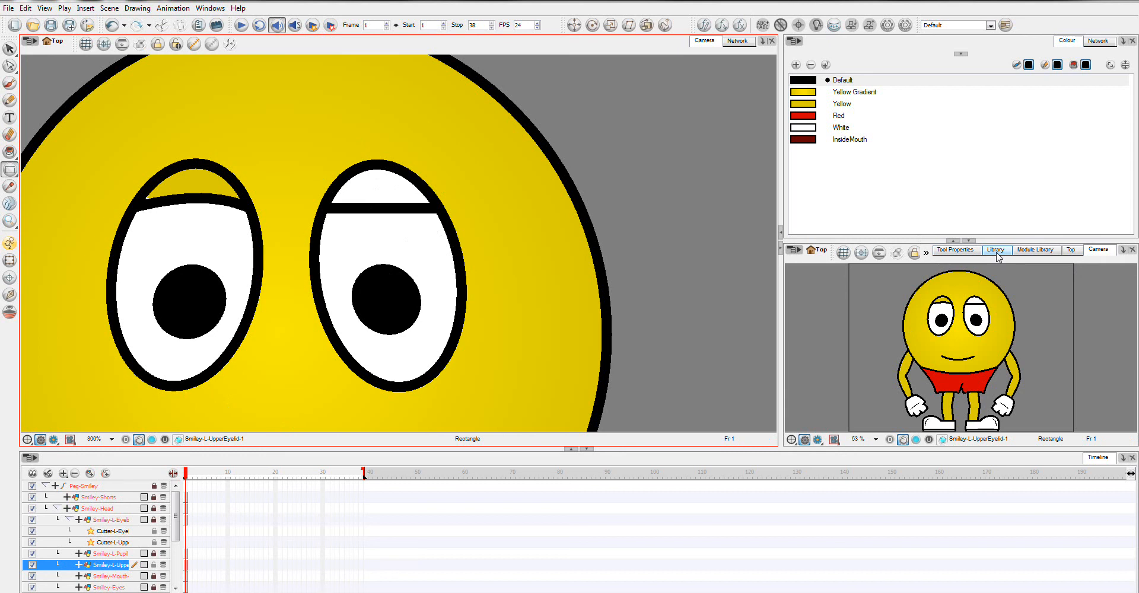
Step: Connect the Smiley-L-UpperEyelid module directly to Composite-Head in the network and return to the camera view
{"action": "left_click", "coordinate": [738, 40]}
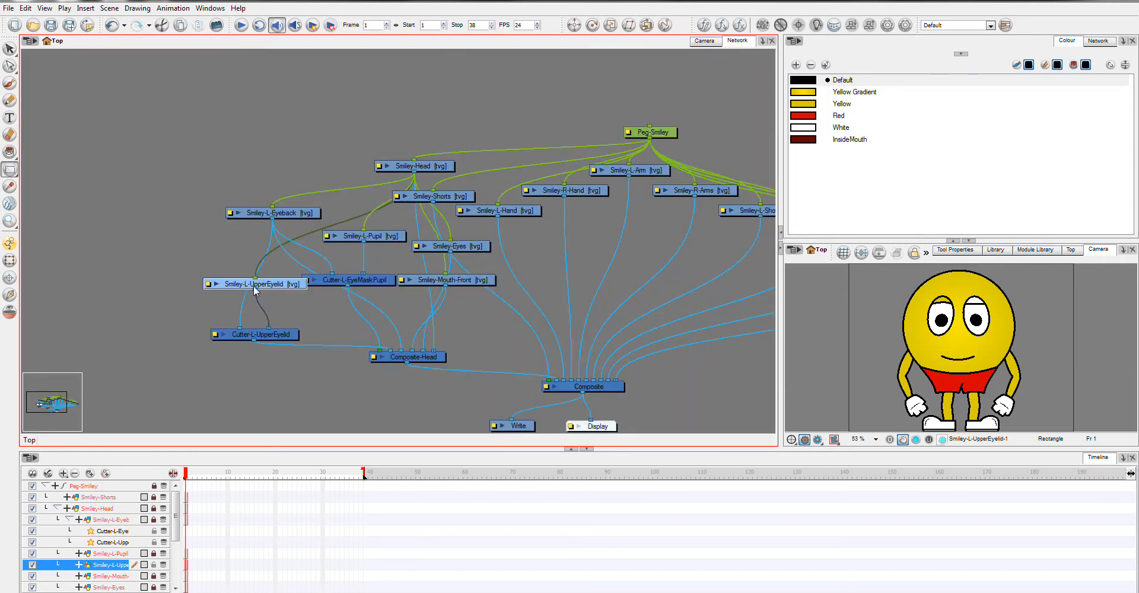
{"action": "left_click_drag", "start_coordinate": [255, 290], "coordinate": [397, 362]}
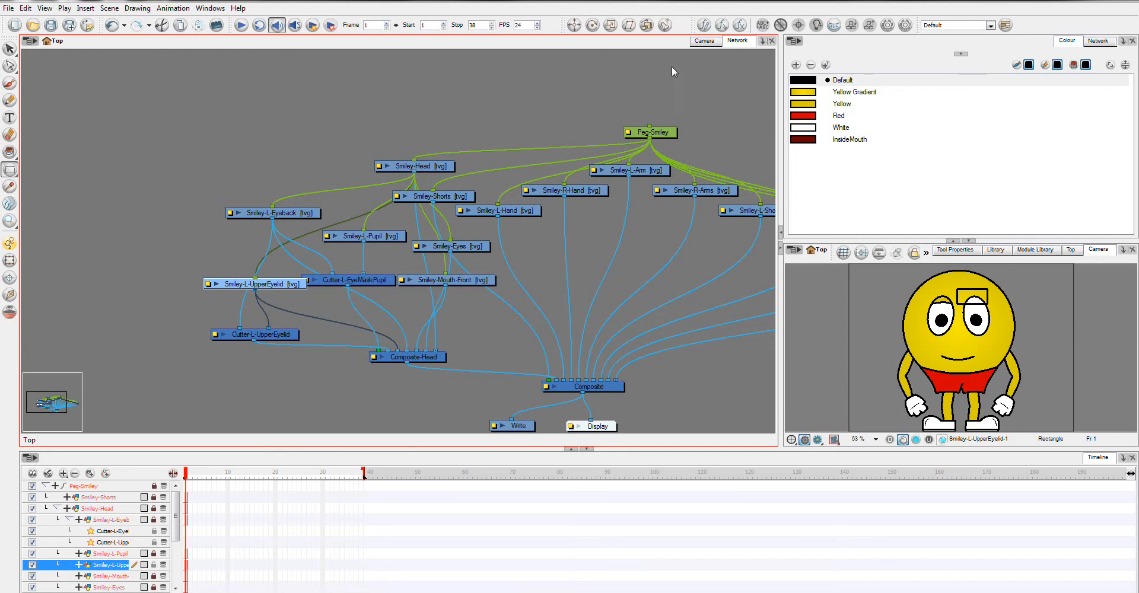
{"action": "left_click", "coordinate": [704, 40]}
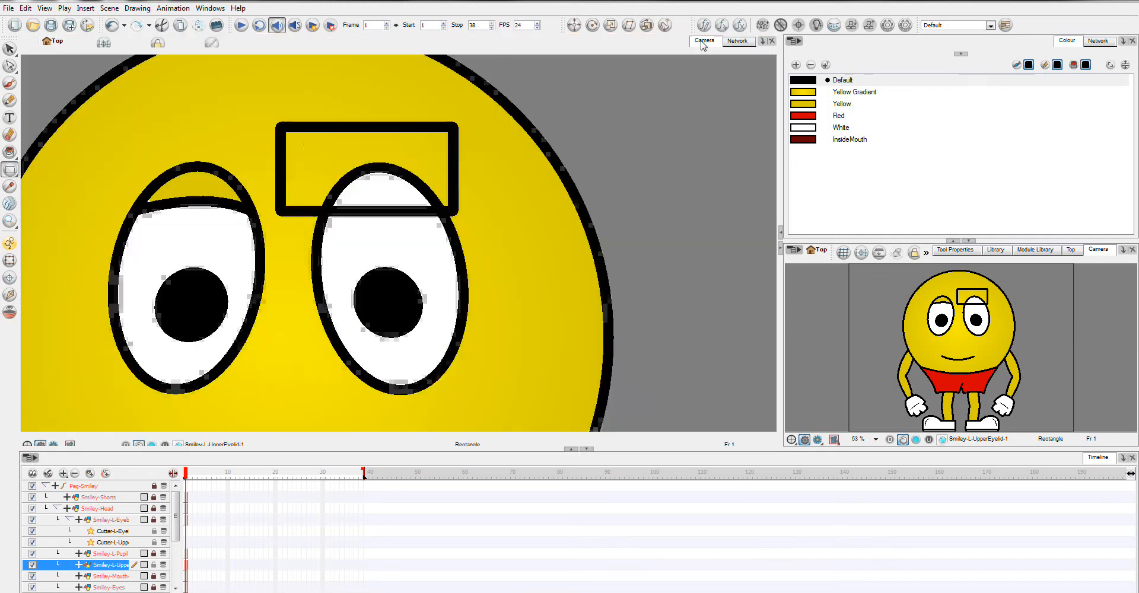
Step: Rotate the eyelid rectangle slightly counter-clockwise and raise its lower edge above the eye with the Contour Editor
{"action": "left_click", "coordinate": [10, 65]}
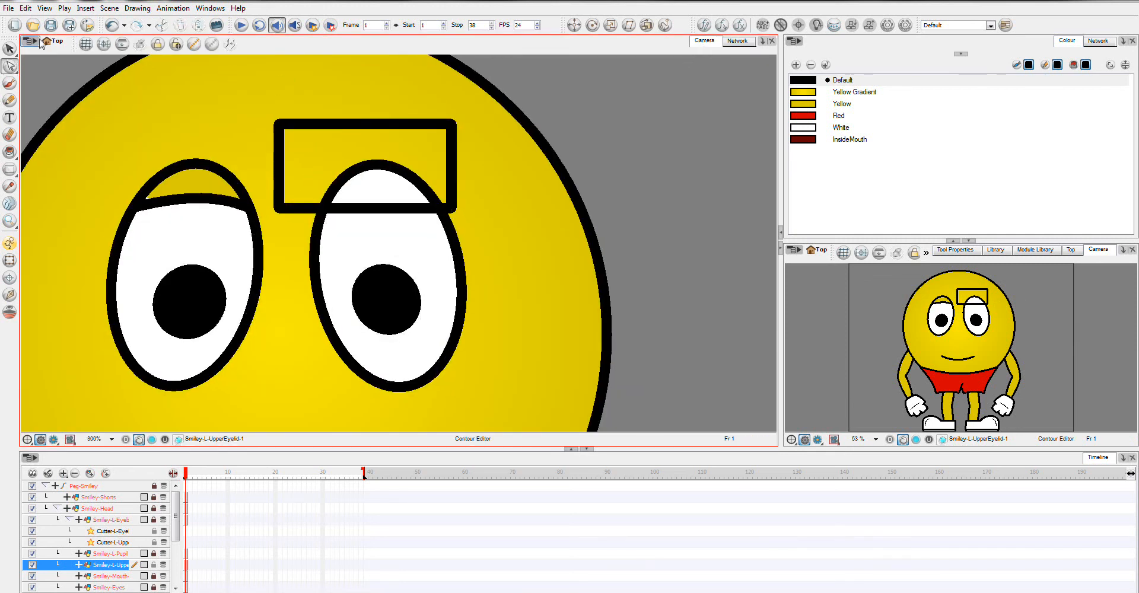
{"action": "left_click", "coordinate": [10, 48]}
{"action": "left_click", "coordinate": [423, 123]}
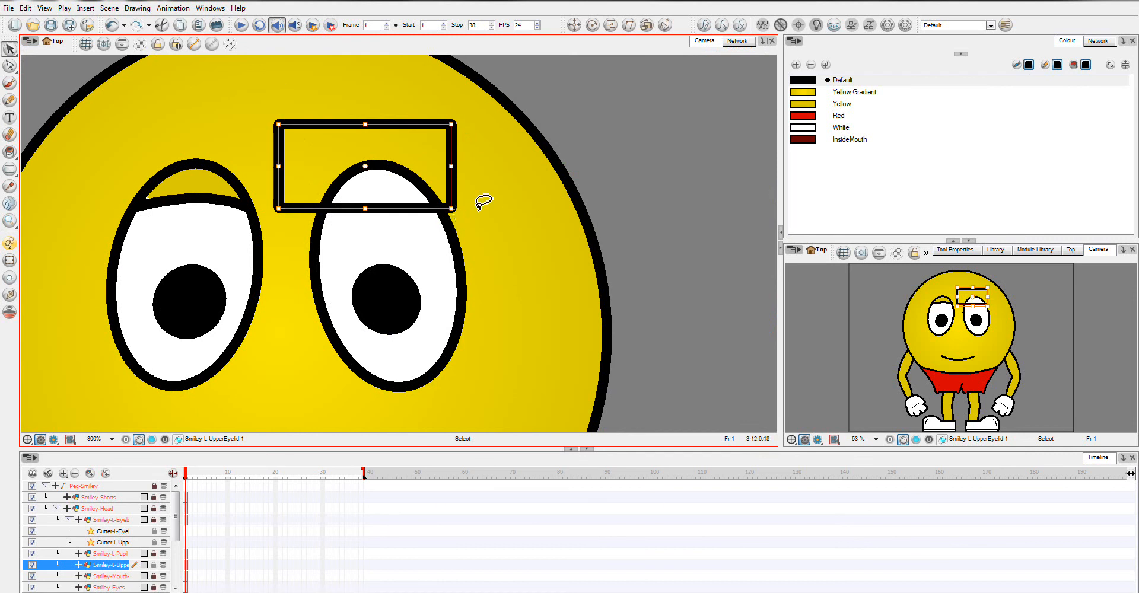
{"action": "left_click_drag", "start_coordinate": [483, 203], "coordinate": [481, 189]}
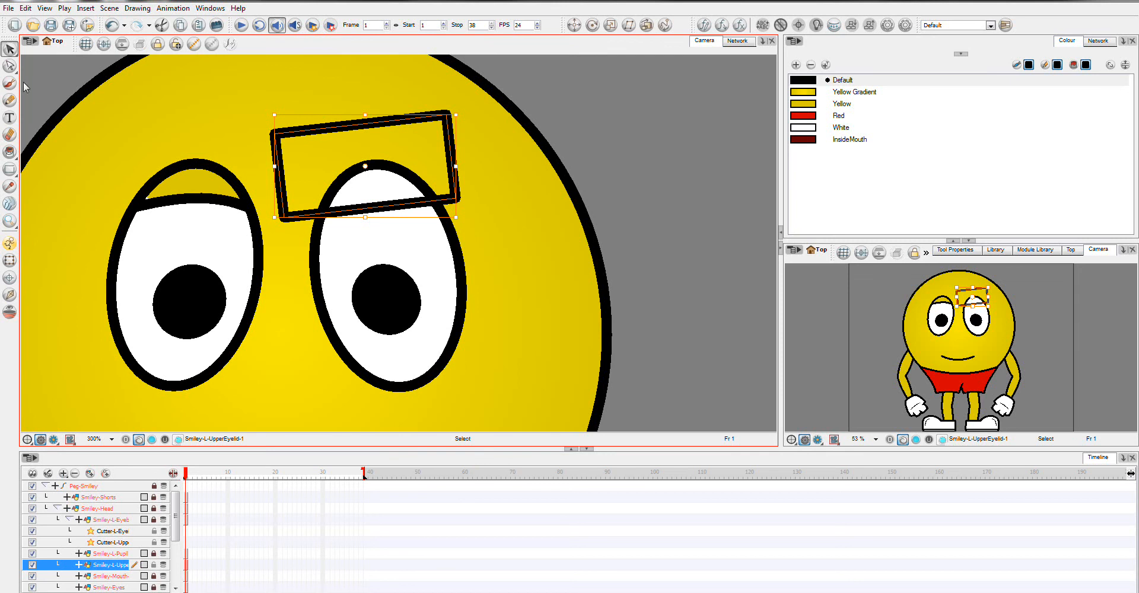
{"action": "left_click", "coordinate": [9, 66]}
{"action": "mouse_move", "coordinate": [483, 216]}
{"action": "left_mouse_down"}
{"action": "mouse_move", "coordinate": [385, 179]}
{"action": "mouse_move", "coordinate": [274, 206]}
{"action": "mouse_move", "coordinate": [287, 242]}
{"action": "mouse_move", "coordinate": [462, 213]}
{"action": "mouse_move", "coordinate": [451, 153]}
{"action": "left_mouse_up"}
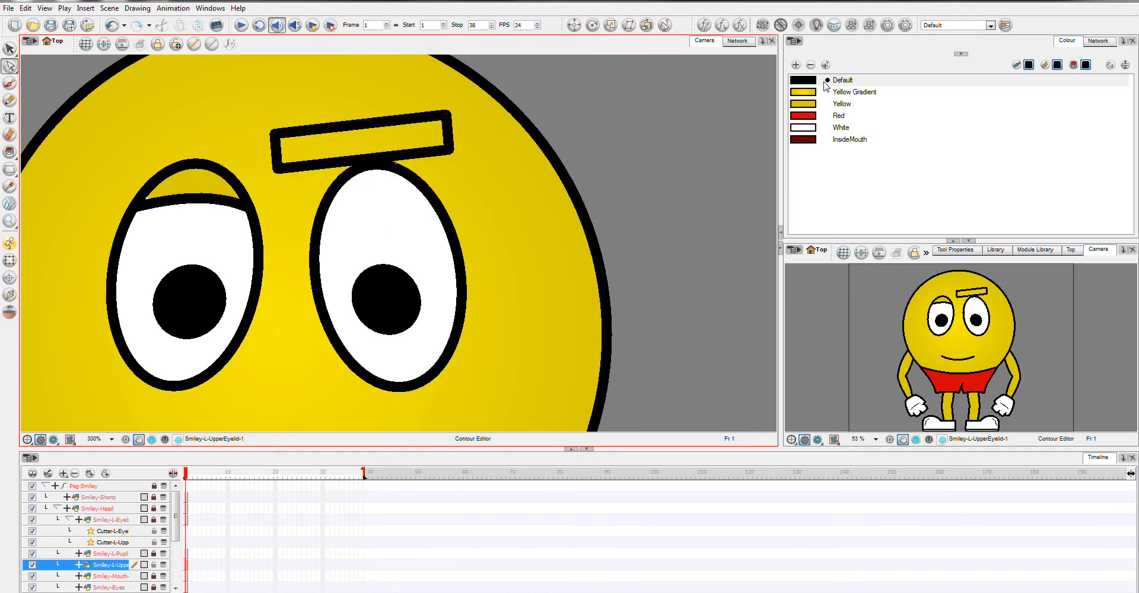
Step: Fill the inside of the tilted eyelid rectangle with the Yellow colour and check its contour
{"action": "left_click", "coordinate": [817, 105]}
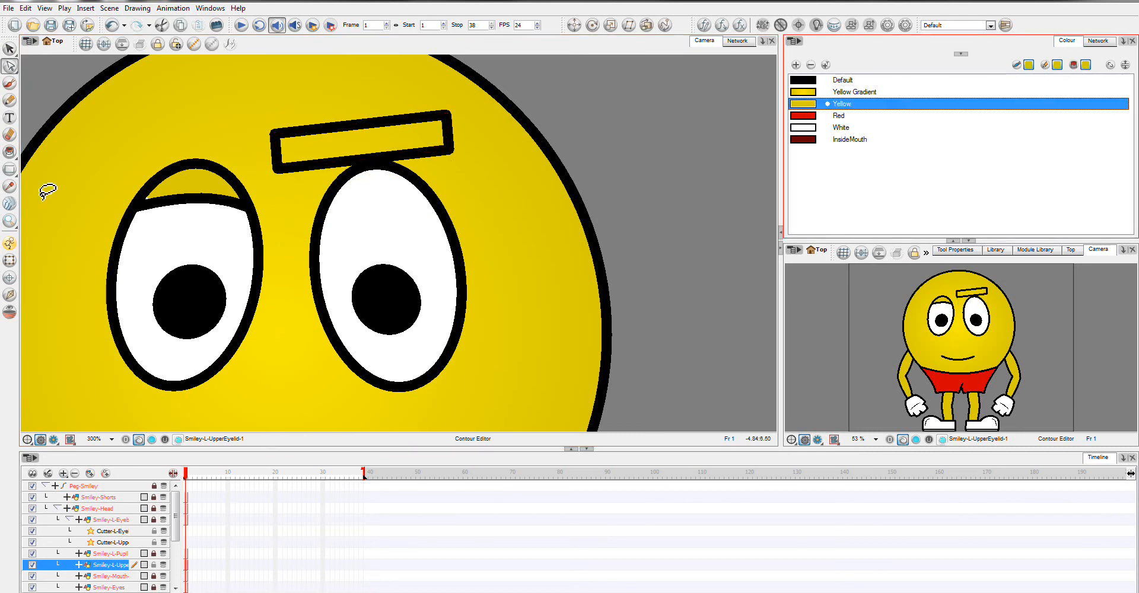
{"action": "left_click", "coordinate": [10, 152]}
{"action": "left_click", "coordinate": [398, 147]}
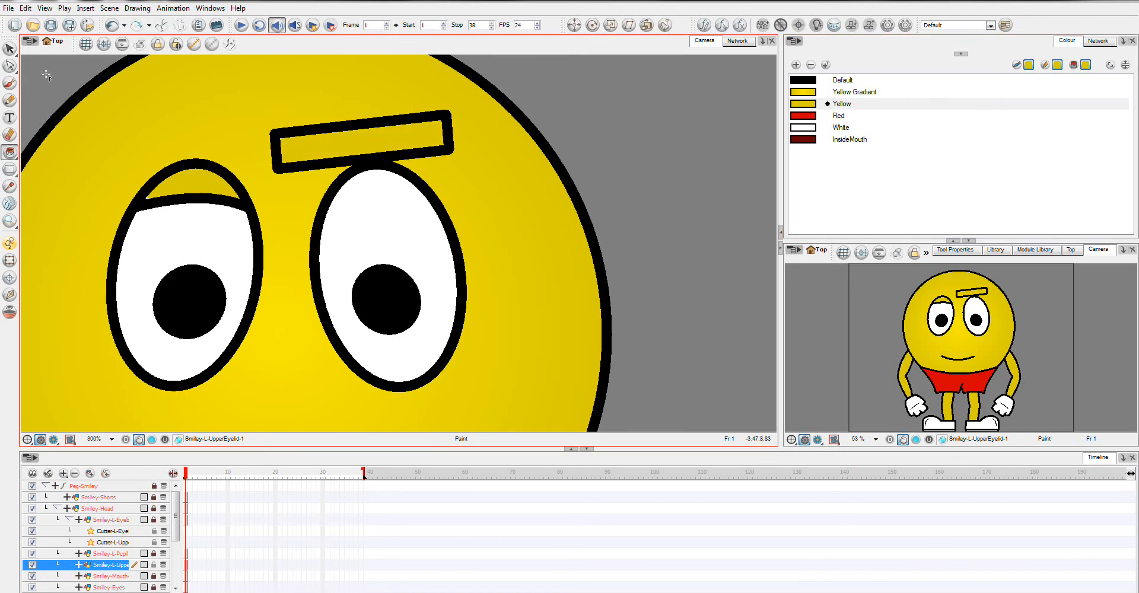
{"action": "left_click", "coordinate": [10, 65]}
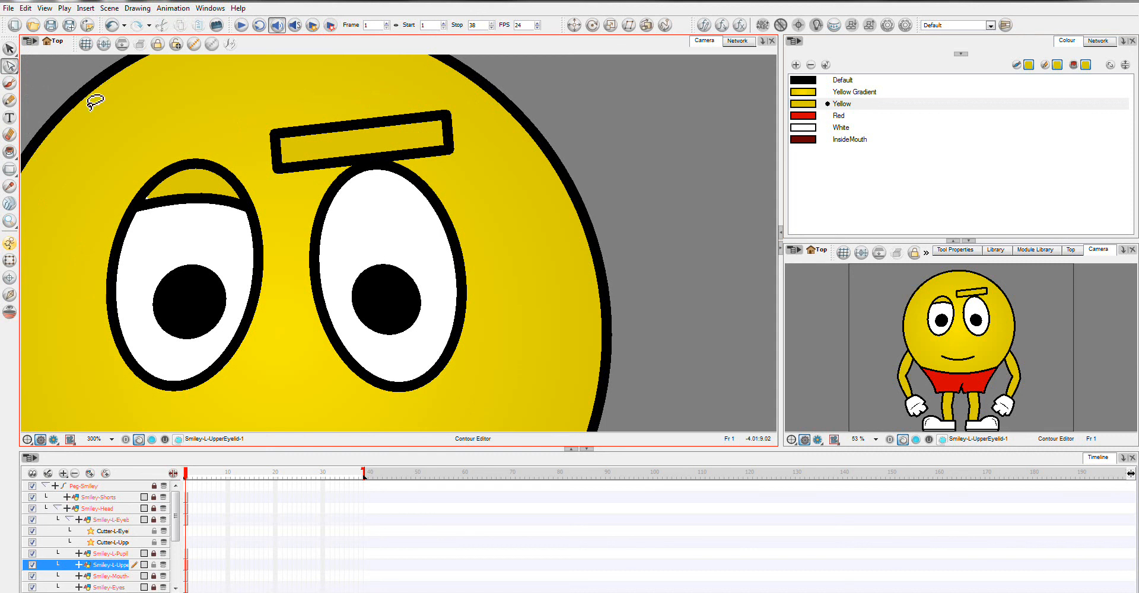
{"action": "left_click", "coordinate": [275, 147]}
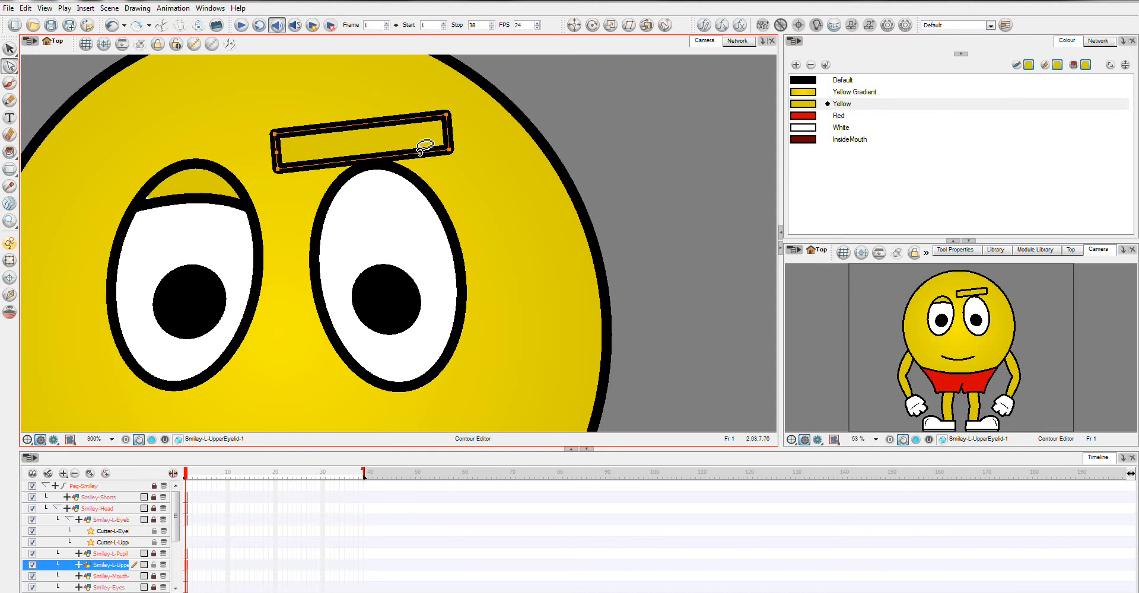
{"action": "left_click", "coordinate": [448, 132]}
Step: Copy the whole eyelid rectangle and paste it into frame 2 of the Smiley-L-UpperEyelid layer
{"action": "left_click", "coordinate": [10, 48]}
{"action": "mouse_move", "coordinate": [483, 110]}
{"action": "left_mouse_down"}
{"action": "mouse_move", "coordinate": [404, 94]}
{"action": "mouse_move", "coordinate": [287, 92]}
{"action": "mouse_move", "coordinate": [214, 146]}
{"action": "mouse_move", "coordinate": [284, 183]}
{"action": "mouse_move", "coordinate": [440, 196]}
{"action": "mouse_move", "coordinate": [483, 106]}
{"action": "left_mouse_up"}
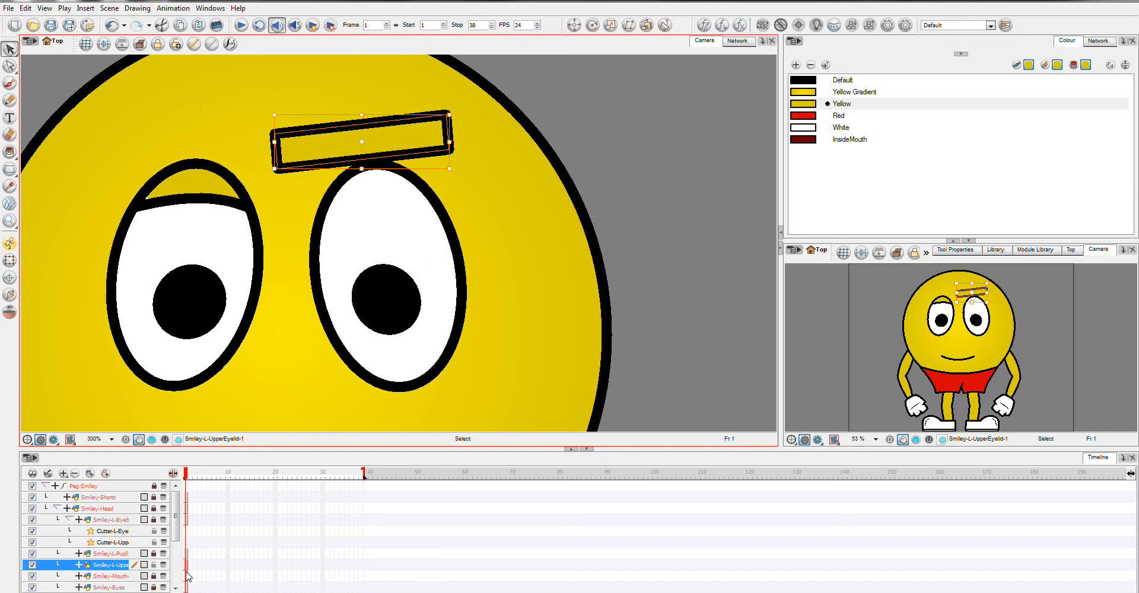
{"action": "left_click", "coordinate": [191, 566]}
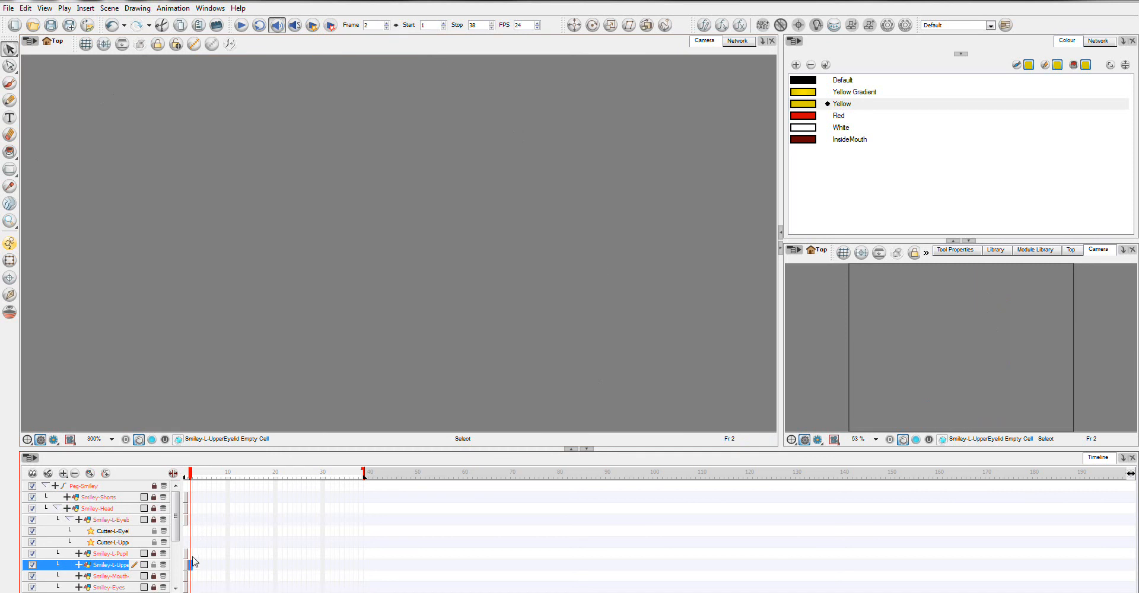
{"action": "key", "text": "ctrl+v"}
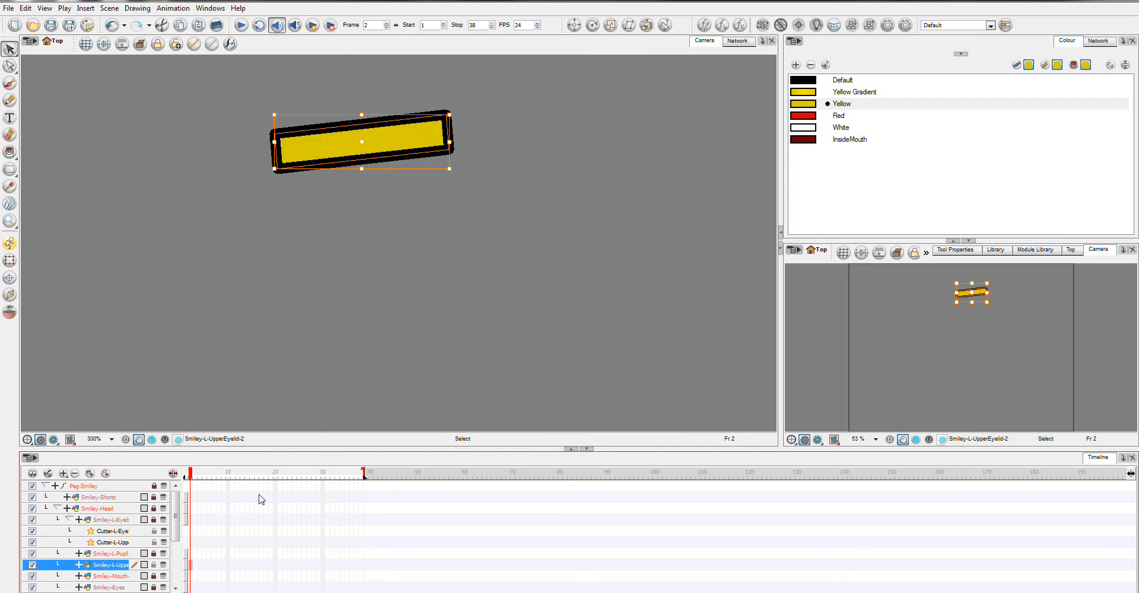
Step: Preview the Smiley-L-UpperEyelid drawings through Drawing Substitution in the Library
{"action": "left_click", "coordinate": [995, 250]}
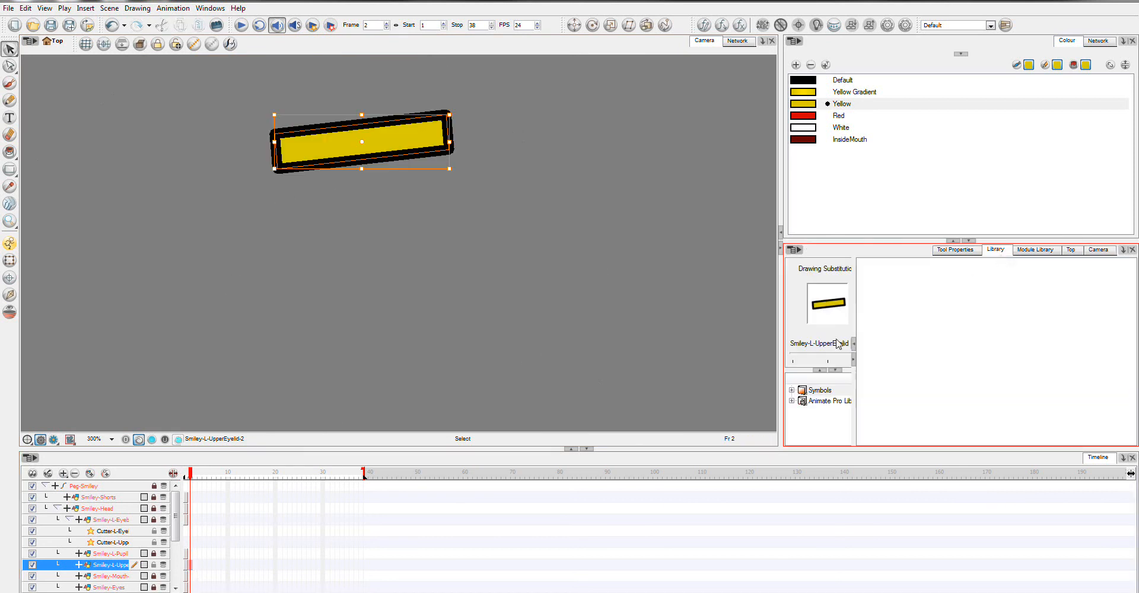
{"action": "left_click", "coordinate": [843, 356]}
{"action": "left_click", "coordinate": [818, 356]}
{"action": "left_click", "coordinate": [833, 356]}
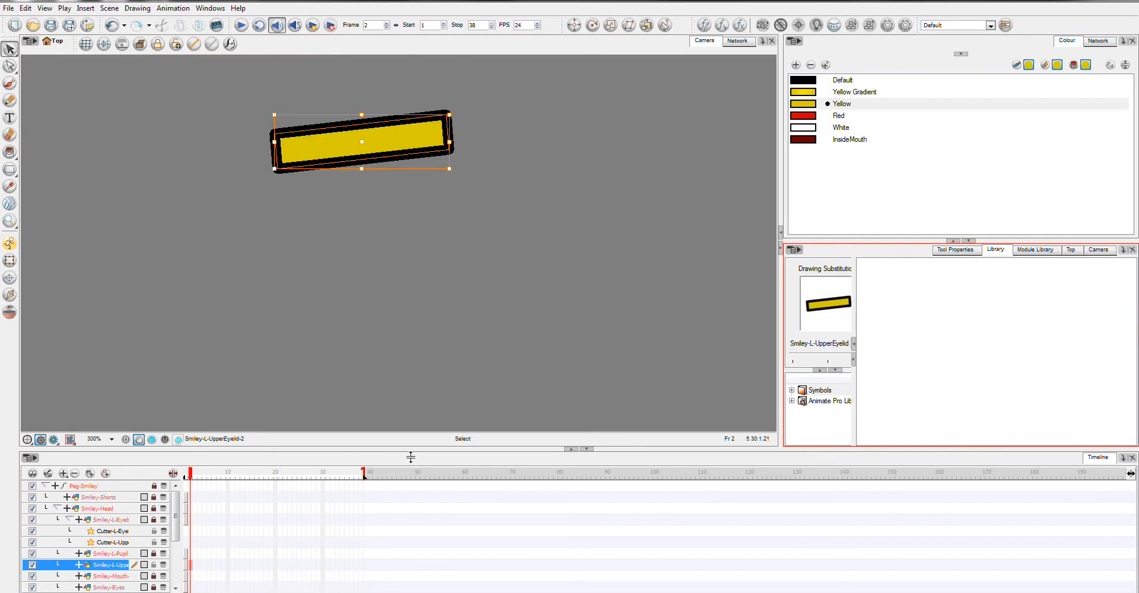
Step: Rename the Smiley-L-UpperEyelid drawing on frame 1 as OpenEyeLid
{"action": "left_click", "coordinate": [186, 566]}
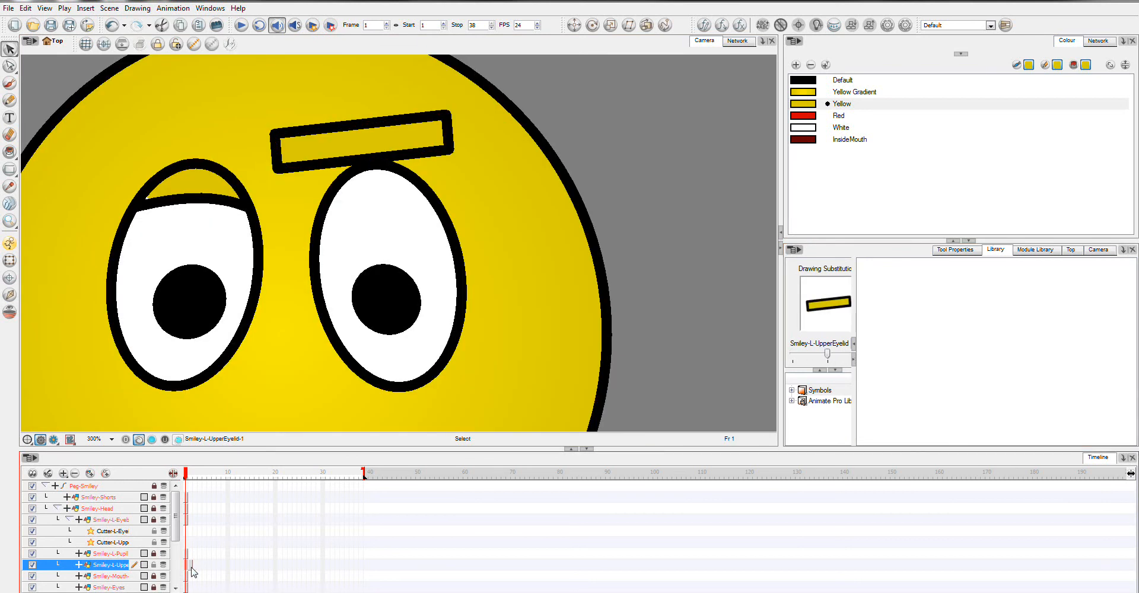
{"action": "left_click", "coordinate": [190, 567]}
{"action": "left_click", "coordinate": [187, 567]}
{"action": "right_click", "coordinate": [188, 561]}
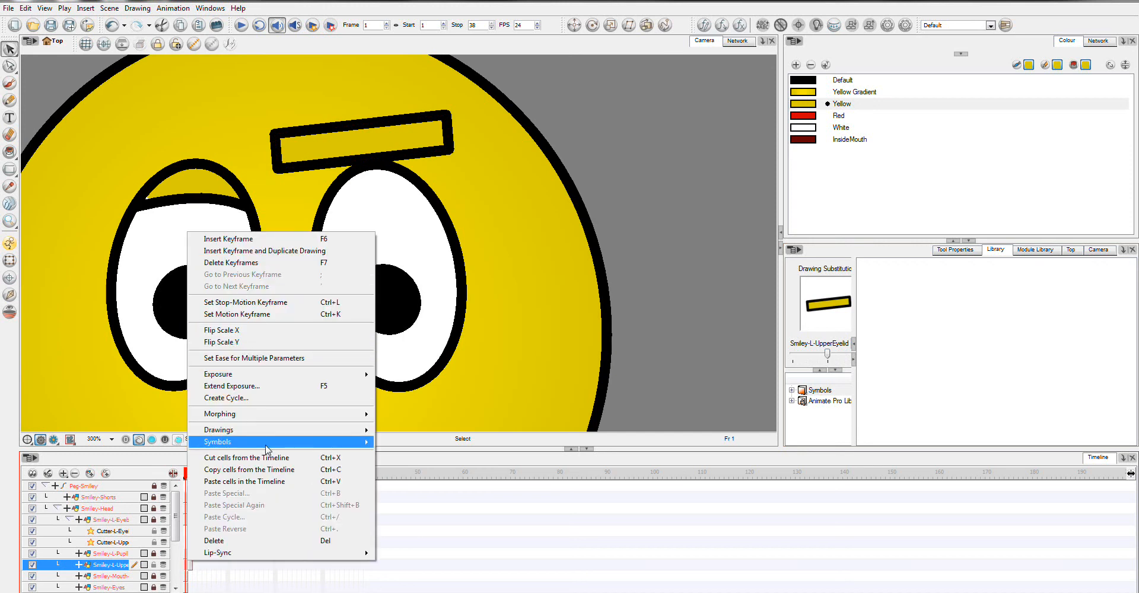
{"action": "mouse_move", "coordinate": [267, 450]}
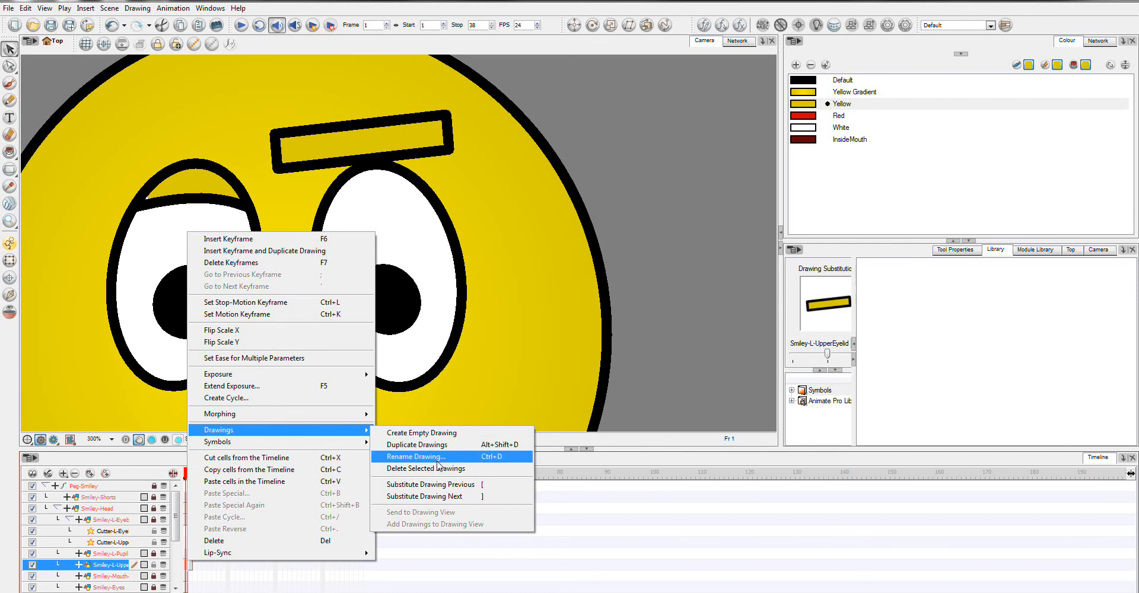
{"action": "left_click", "coordinate": [439, 456]}
{"action": "type", "text": "Open"}
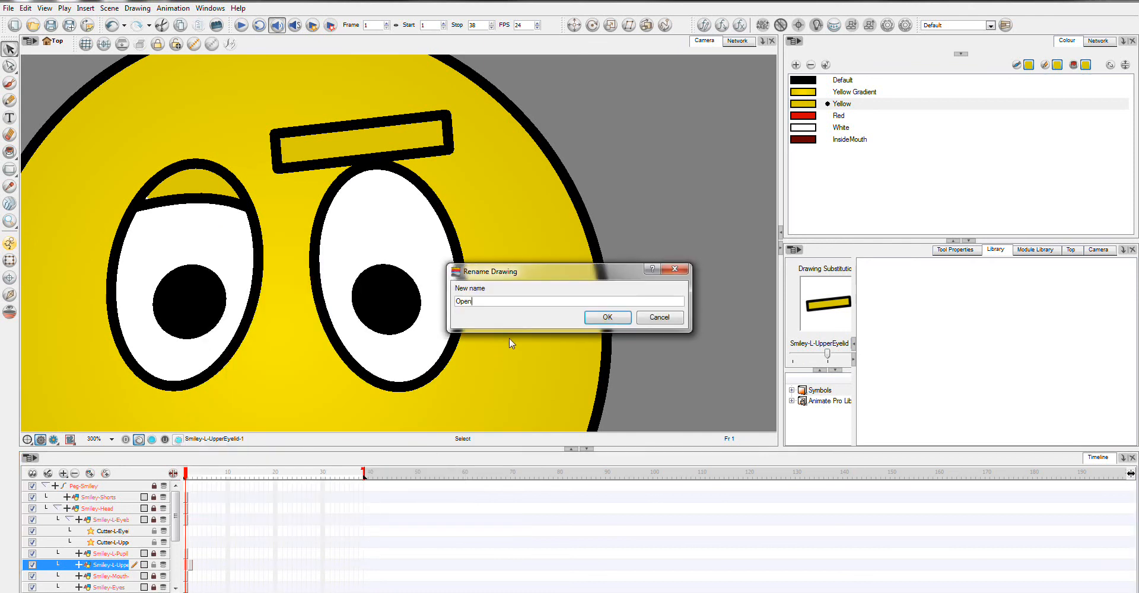
{"action": "key", "text": "BackSpace"}
{"action": "type", "text": "nL"}
{"action": "key", "text": "BackSpace"}
{"action": "type", "text": "EyeLiod"}
{"action": "key", "text": "Return"}
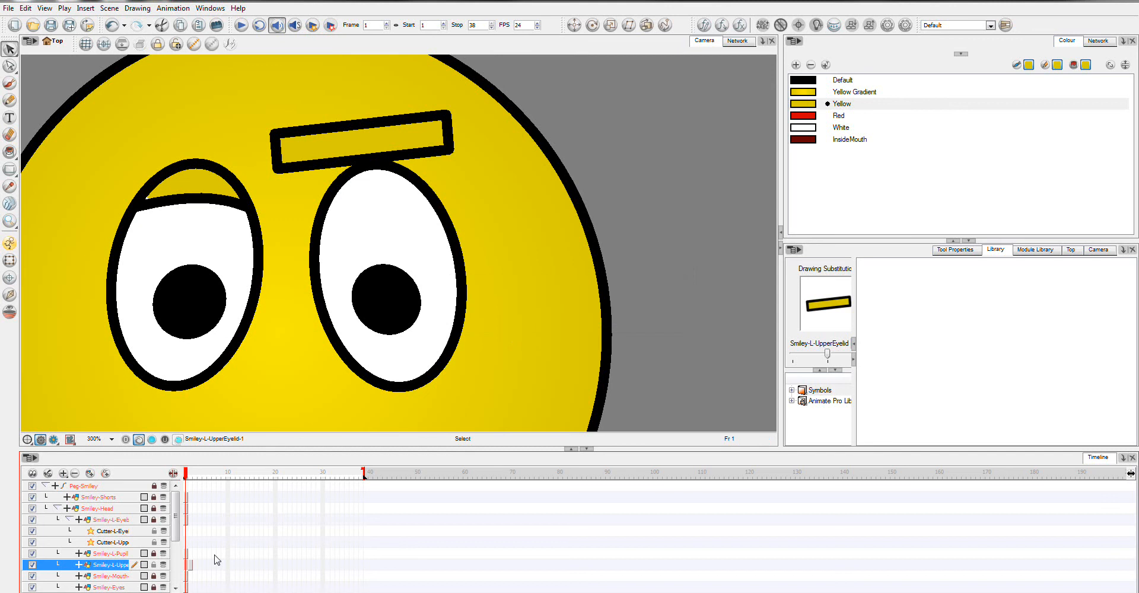
Step: Enlarge the Drawing Substitution area and examine the Smiley-L-UpperEyelid drawing on frame 2
{"action": "left_click", "coordinate": [190, 570]}
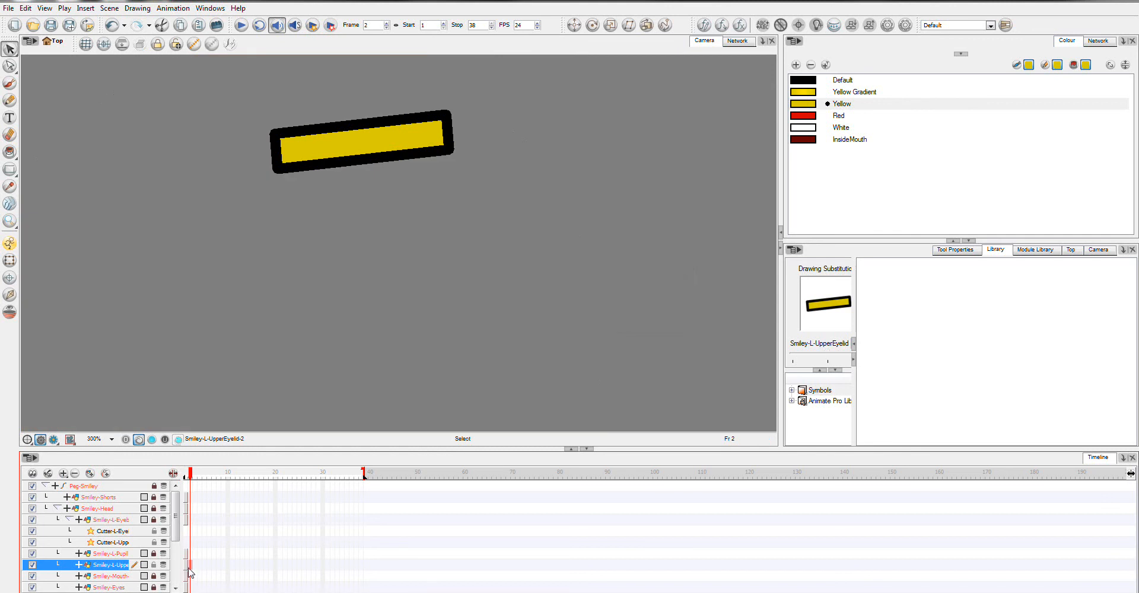
{"action": "right_click", "coordinate": [191, 572]}
{"action": "left_click", "coordinate": [962, 306]}
{"action": "left_click", "coordinate": [853, 359]}
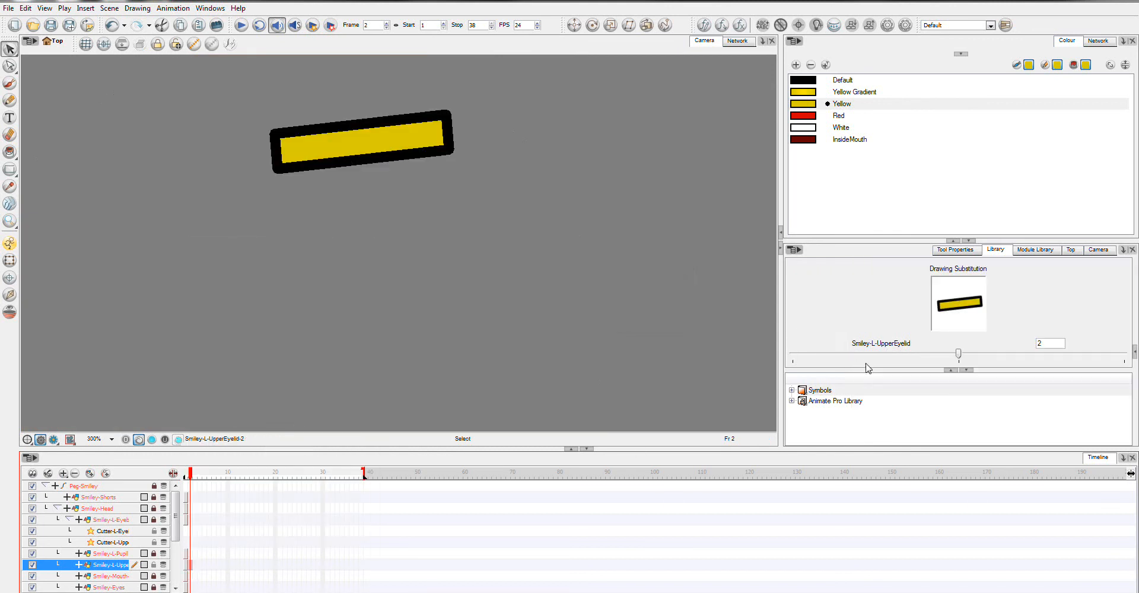
{"action": "mouse_move", "coordinate": [894, 358]}
{"action": "left_mouse_down"}
{"action": "mouse_move", "coordinate": [813, 354]}
{"action": "mouse_move", "coordinate": [1092, 358]}
{"action": "mouse_move", "coordinate": [957, 365]}
{"action": "left_mouse_up"}
Step: Rename the Smiley-L-UpperEyelid drawing on frame 2 as EyelidHalfClosed
{"action": "right_click", "coordinate": [191, 571]}
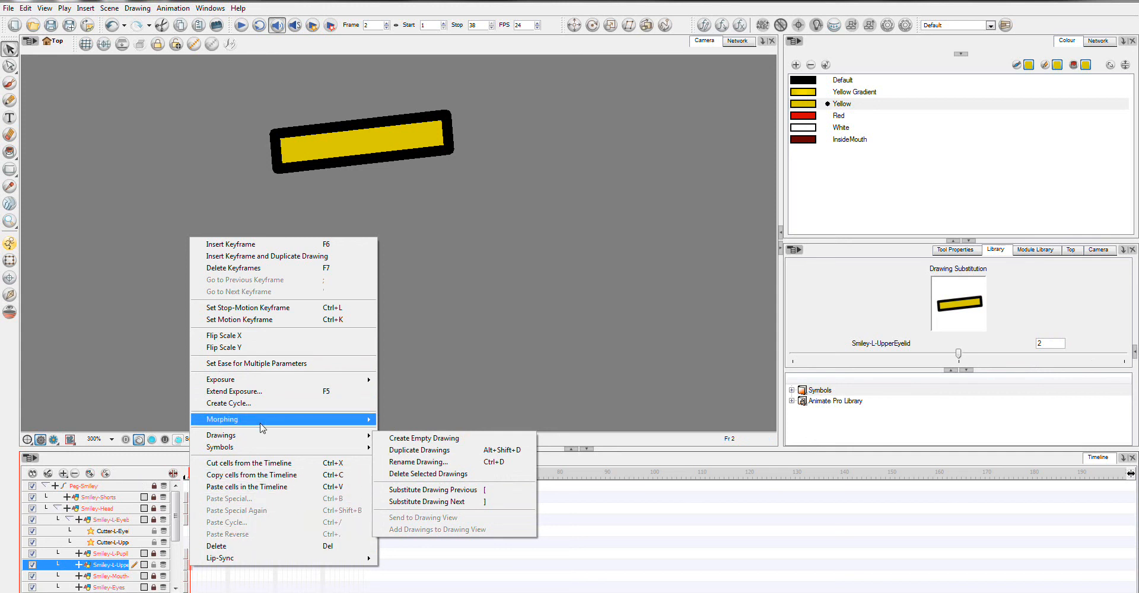
{"action": "left_click", "coordinate": [404, 465]}
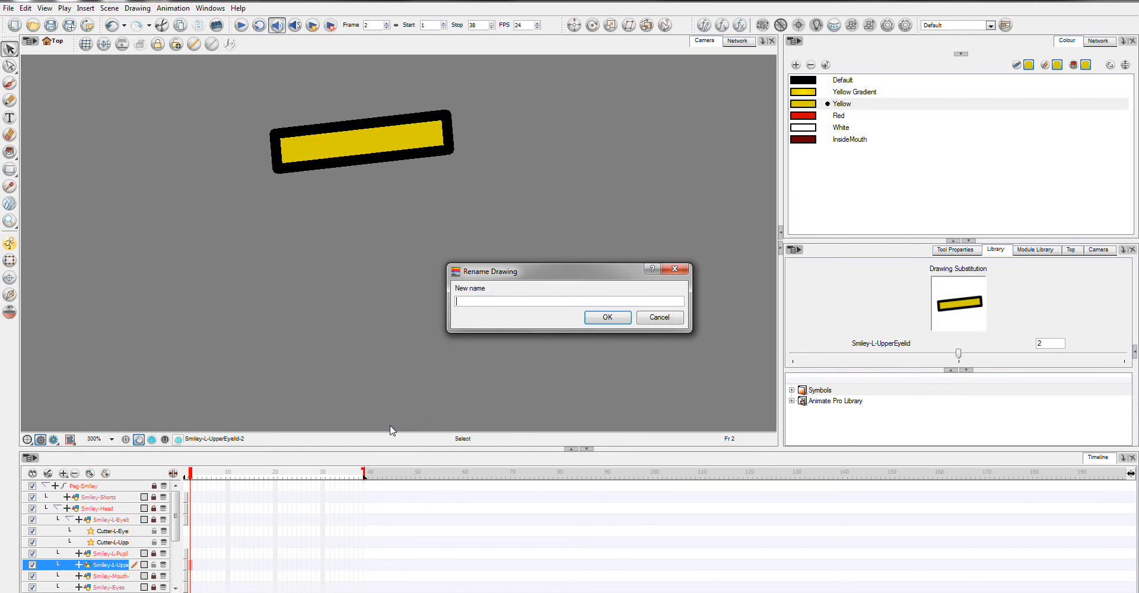
{"action": "type", "text": "Eyelid"}
{"action": "type", "text": "HalfClosed"}
{"action": "left_click", "coordinate": [607, 317]}
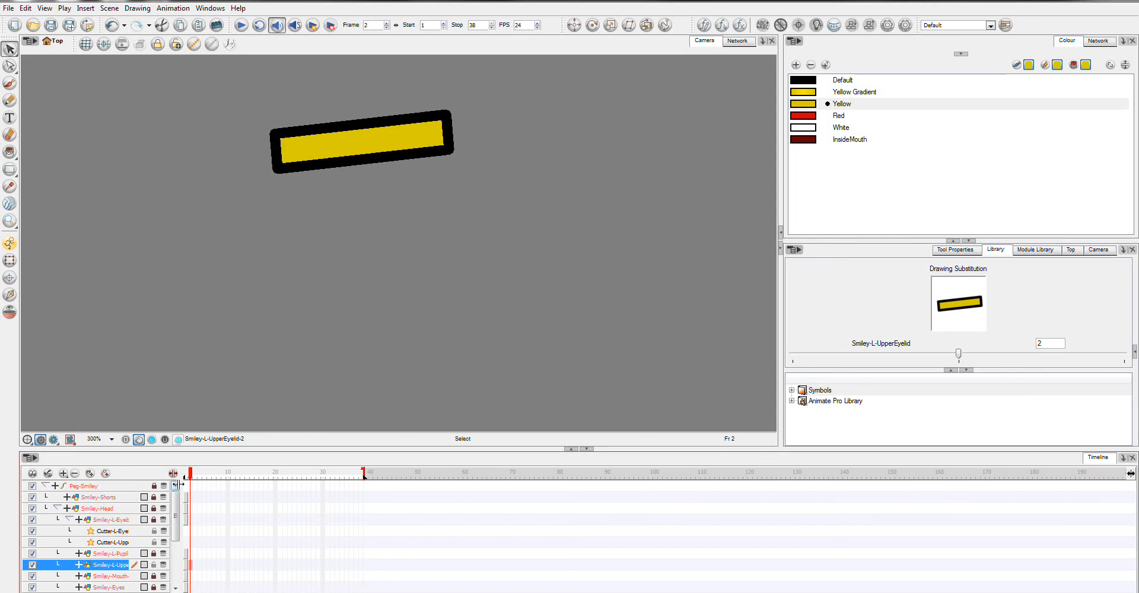
Step: Extend the exposure of the Smiley drawing layers, from Smiley-Shorts down to Smiley-R-Leg, through frame 38
{"action": "left_click", "coordinate": [190, 499]}
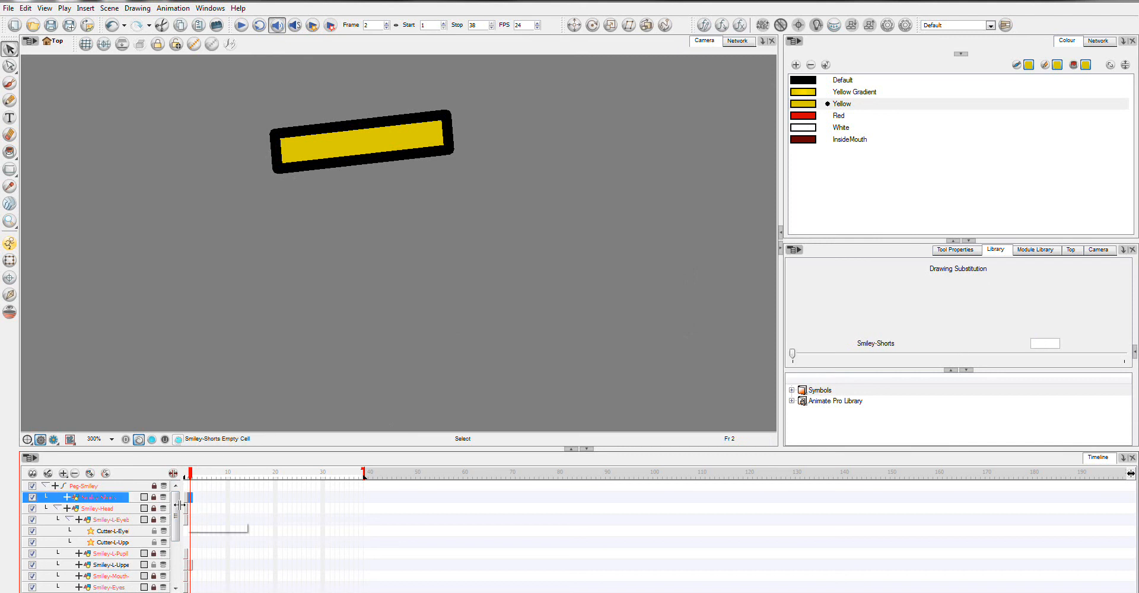
{"action": "left_click_drag", "start_coordinate": [176, 515], "coordinate": [176, 541]}
{"action": "left_click", "coordinate": [364, 508]}
{"action": "left_click", "coordinate": [362, 498]}
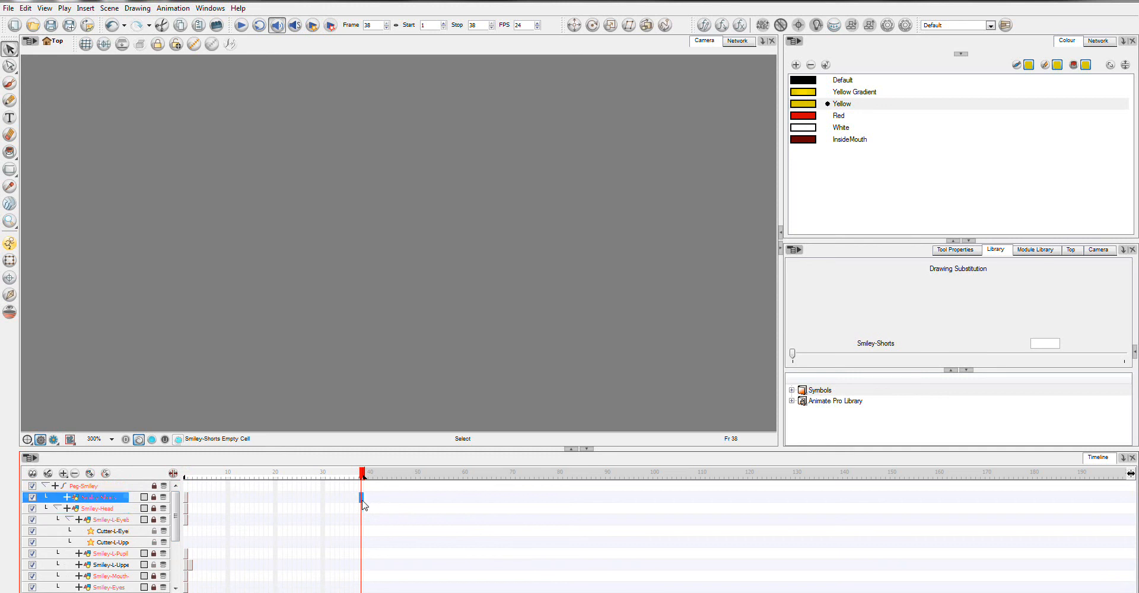
{"action": "scroll", "coordinate": [168, 515], "scroll_direction": "down", "scroll_amount": 3}
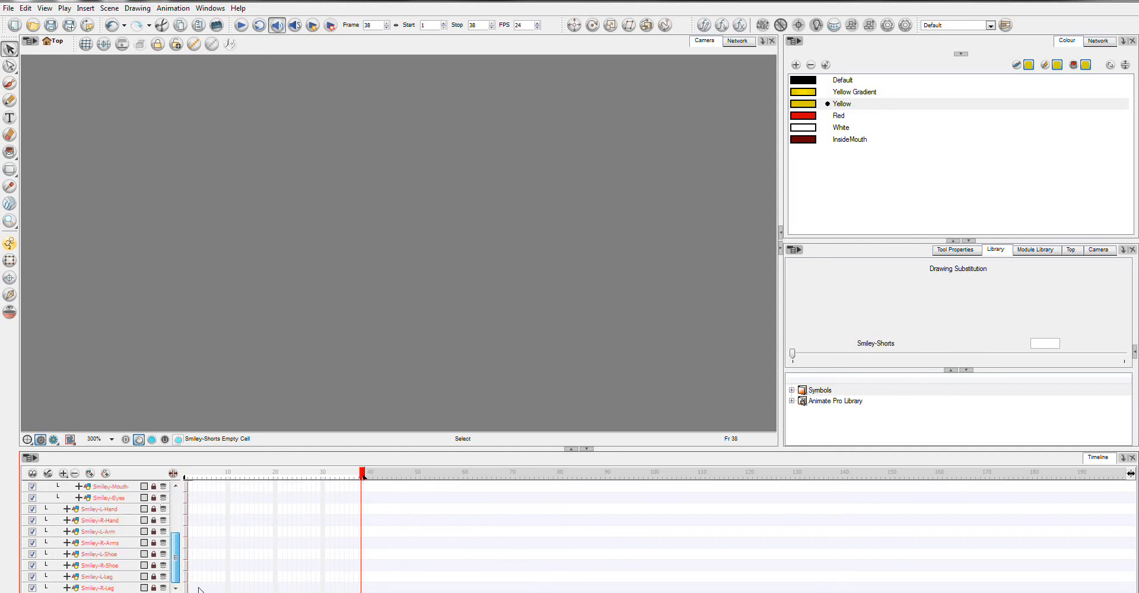
{"action": "left_click_drag", "start_coordinate": [361, 590], "coordinate": [364, 476]}
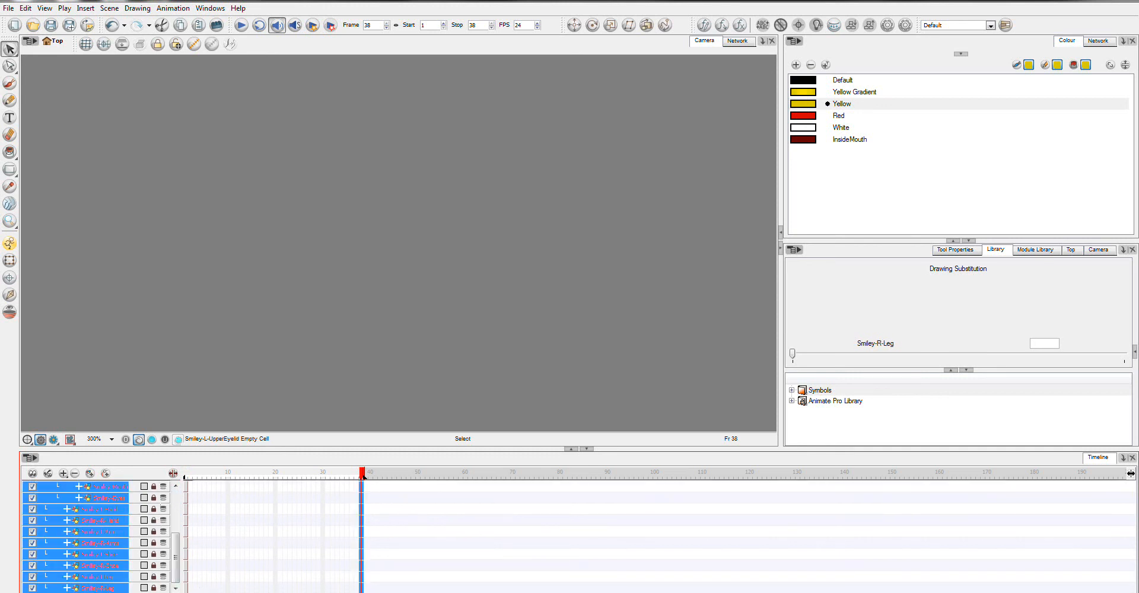
{"action": "key", "text": "F5"}
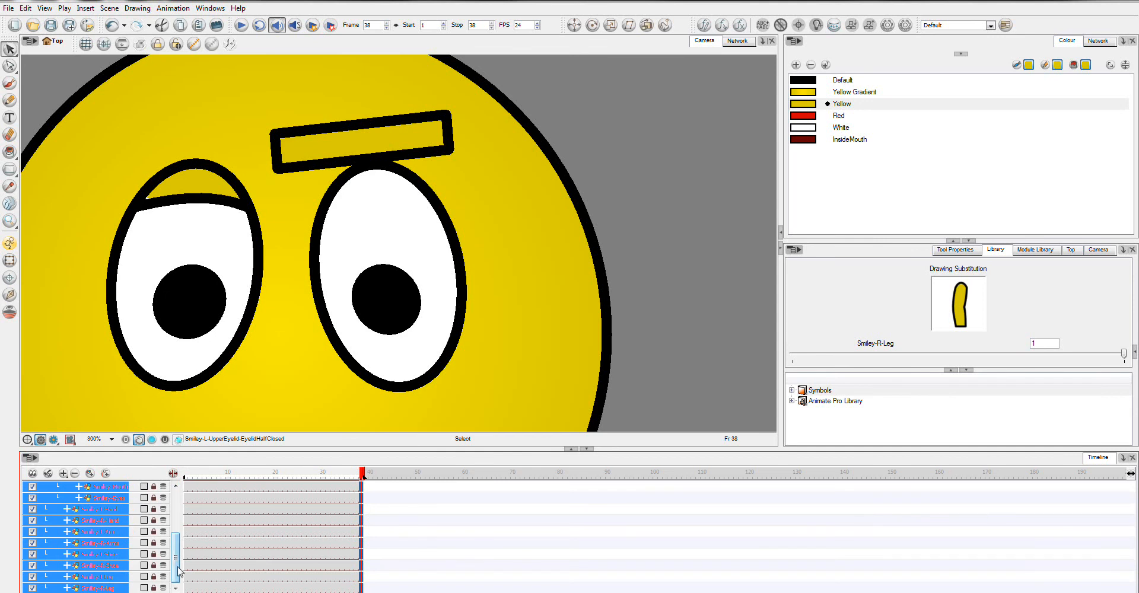
{"action": "left_click_drag", "start_coordinate": [175, 560], "coordinate": [176, 515]}
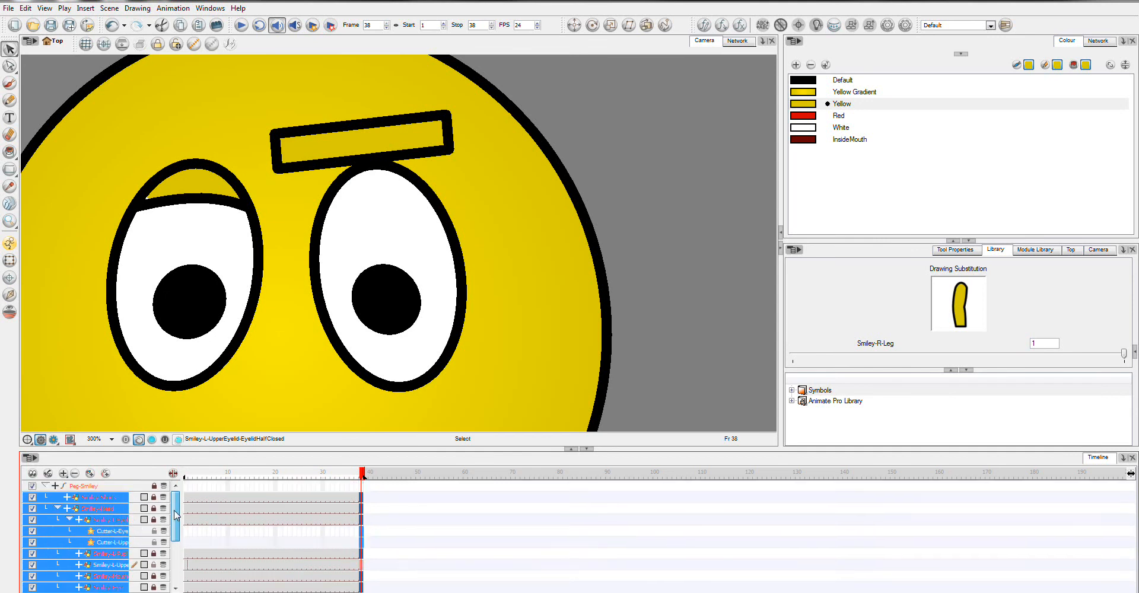
Step: Clear the Smiley-L-UpperEyelid exposure from frame 3 through frame 38
{"action": "left_click", "coordinate": [191, 568]}
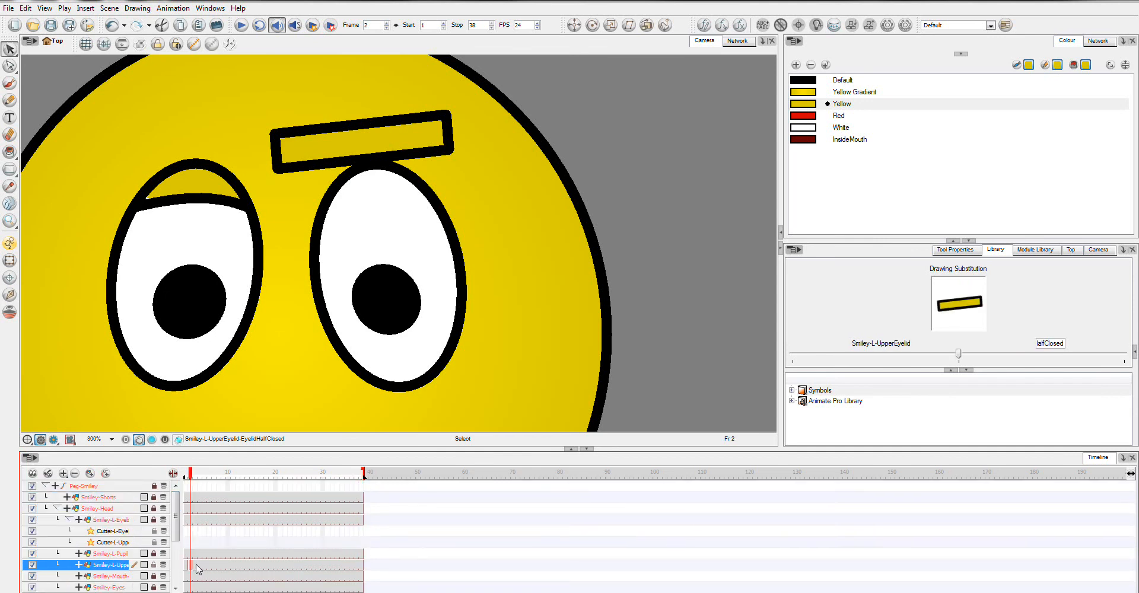
{"action": "left_click", "coordinate": [198, 569]}
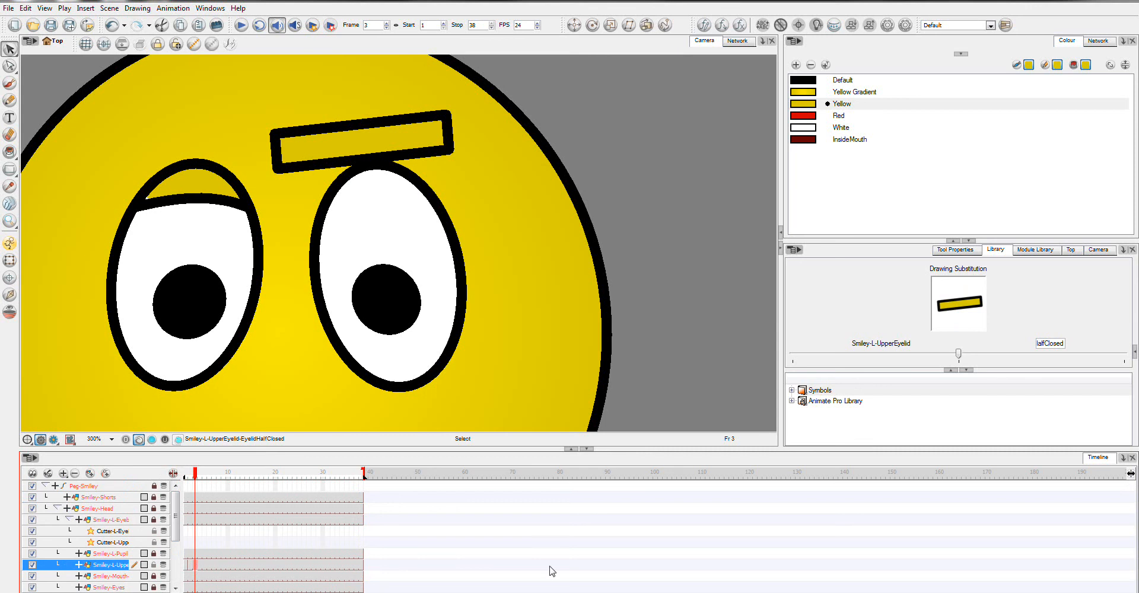
{"action": "left_click", "coordinate": [361, 565], "text": "shift"}
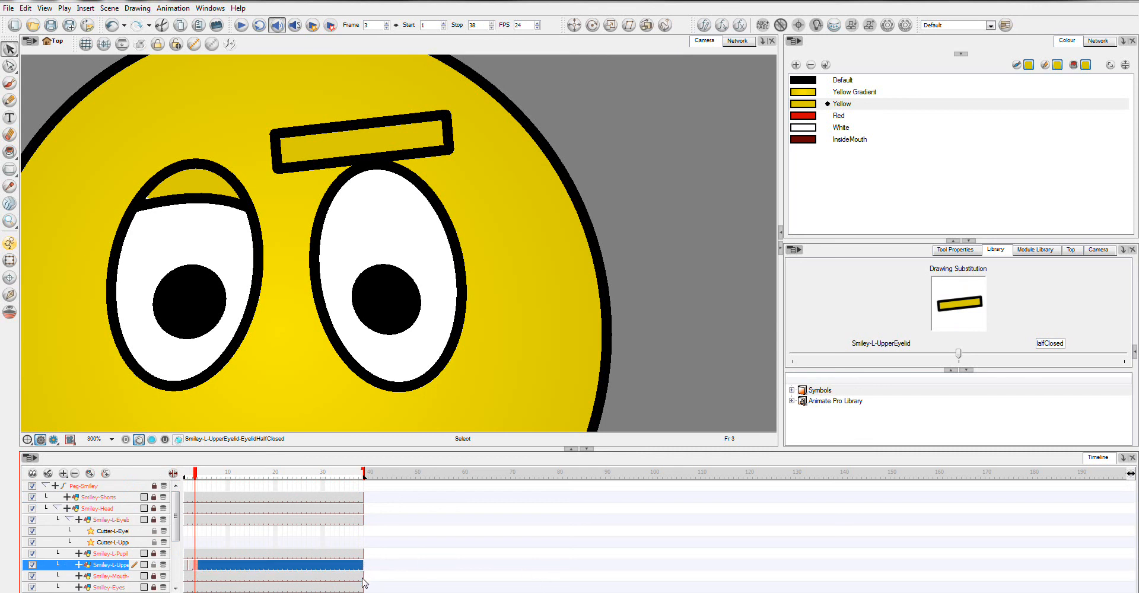
{"action": "key", "text": "Delete"}
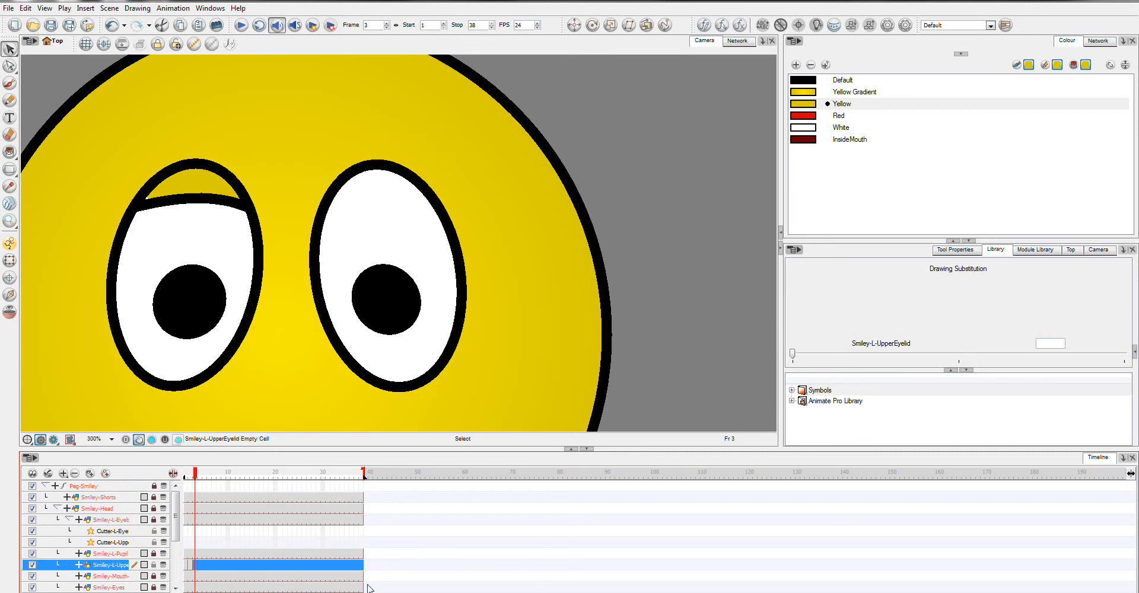
Step: Reshape the EyelidHalfClosed drawing on frame 2 with the Contour Editor, lowering its bottom edge over the eye and curving it upward above the pupil
{"action": "left_click", "coordinate": [190, 566]}
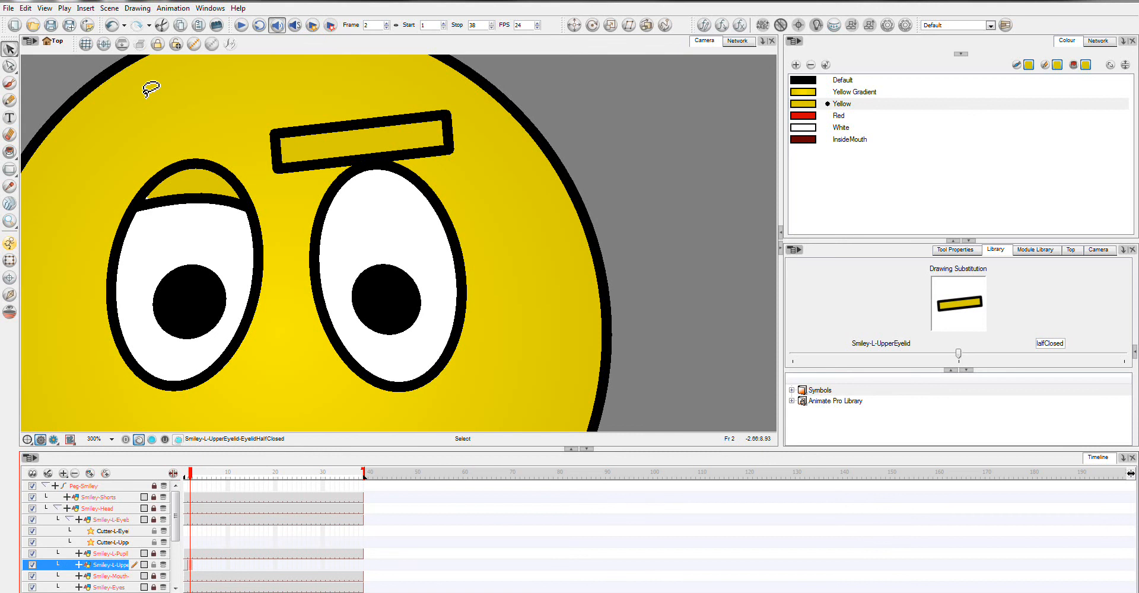
{"action": "left_click", "coordinate": [10, 66]}
{"action": "left_click", "coordinate": [277, 167]}
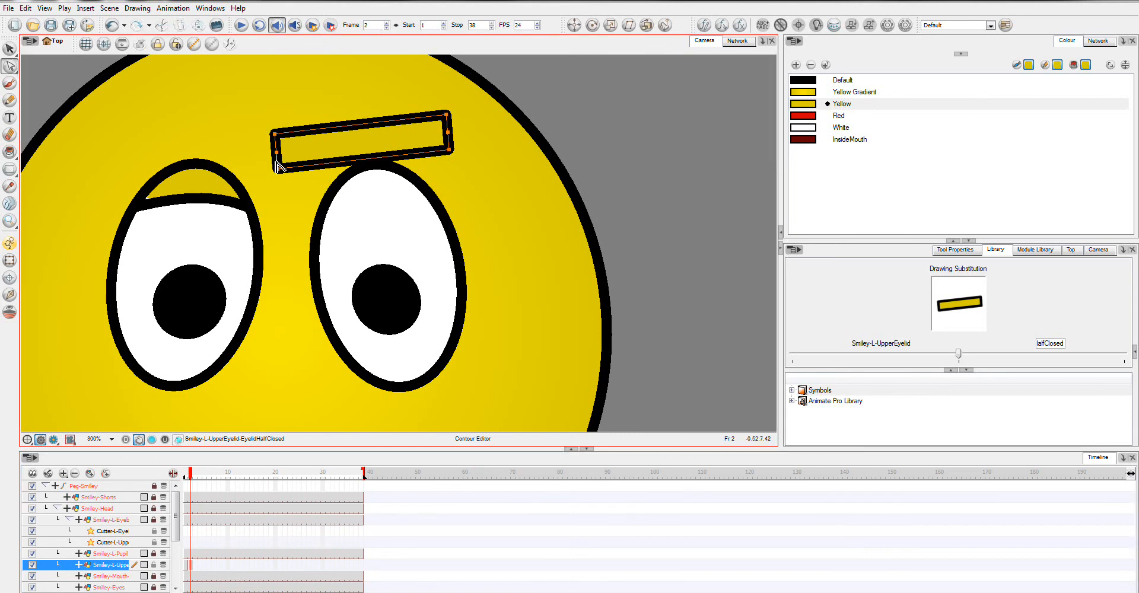
{"action": "mouse_move", "coordinate": [516, 181]}
{"action": "left_mouse_down"}
{"action": "mouse_move", "coordinate": [501, 150]}
{"action": "mouse_move", "coordinate": [331, 127]}
{"action": "mouse_move", "coordinate": [276, 145]}
{"action": "mouse_move", "coordinate": [295, 193]}
{"action": "mouse_move", "coordinate": [491, 145]}
{"action": "mouse_move", "coordinate": [452, 144]}
{"action": "mouse_move", "coordinate": [469, 252]}
{"action": "mouse_move", "coordinate": [464, 195]}
{"action": "mouse_move", "coordinate": [468, 244]}
{"action": "mouse_move", "coordinate": [486, 223]}
{"action": "mouse_move", "coordinate": [465, 185]}
{"action": "left_mouse_up"}
{"action": "left_click_drag", "start_coordinate": [295, 254], "coordinate": [287, 207]}
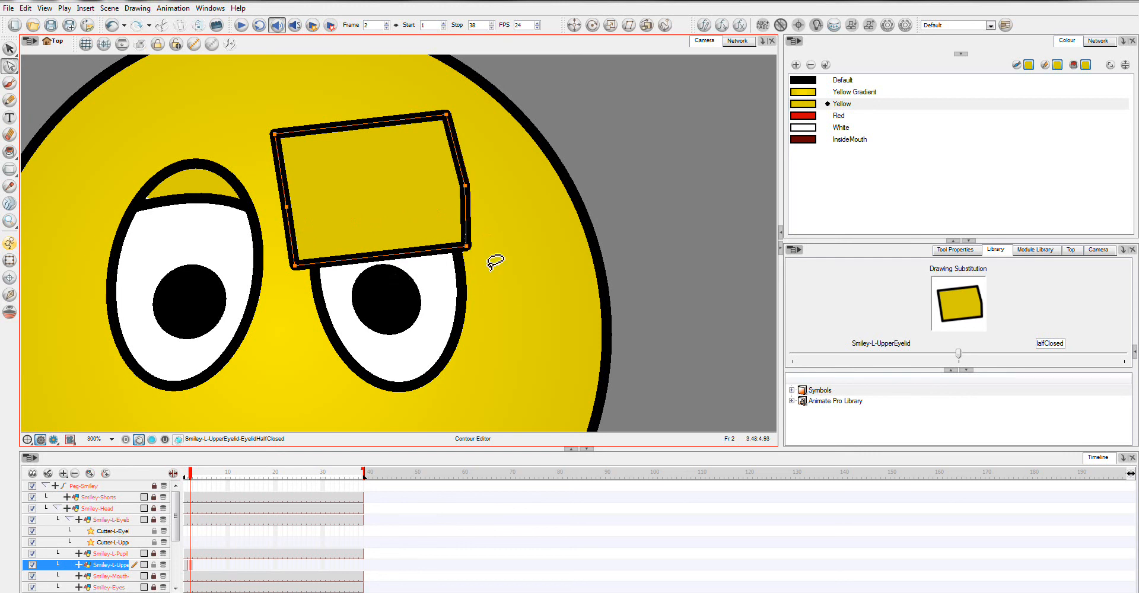
{"action": "mouse_move", "coordinate": [485, 243]}
{"action": "left_mouse_down"}
{"action": "mouse_move", "coordinate": [376, 249]}
{"action": "mouse_move", "coordinate": [354, 291]}
{"action": "mouse_move", "coordinate": [478, 242]}
{"action": "mouse_move", "coordinate": [473, 268]}
{"action": "left_mouse_up"}
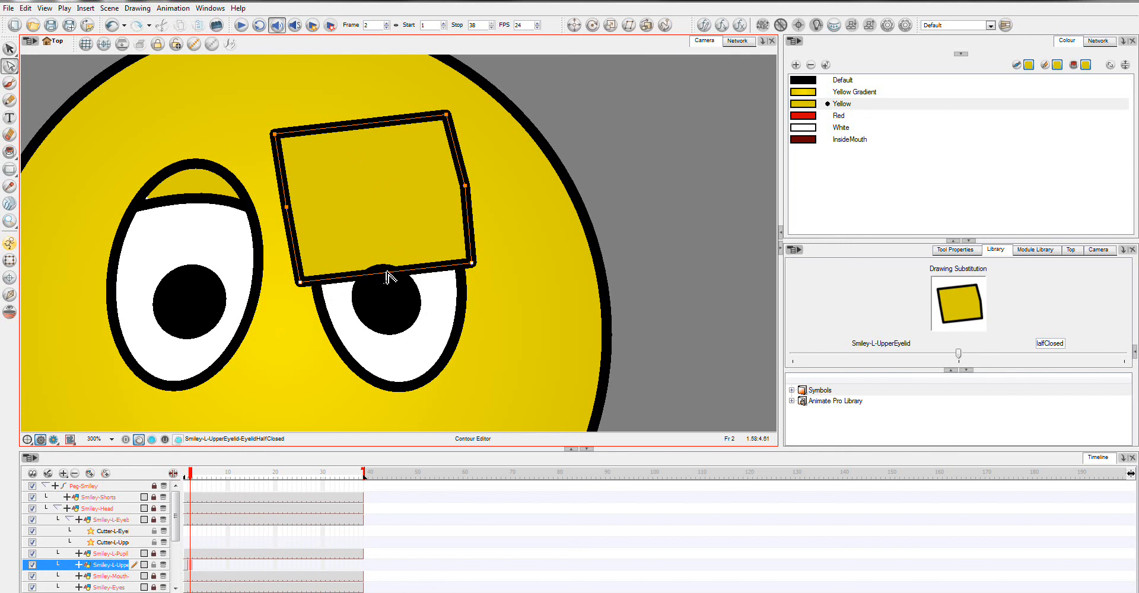
{"action": "left_click_drag", "start_coordinate": [386, 275], "coordinate": [394, 235]}
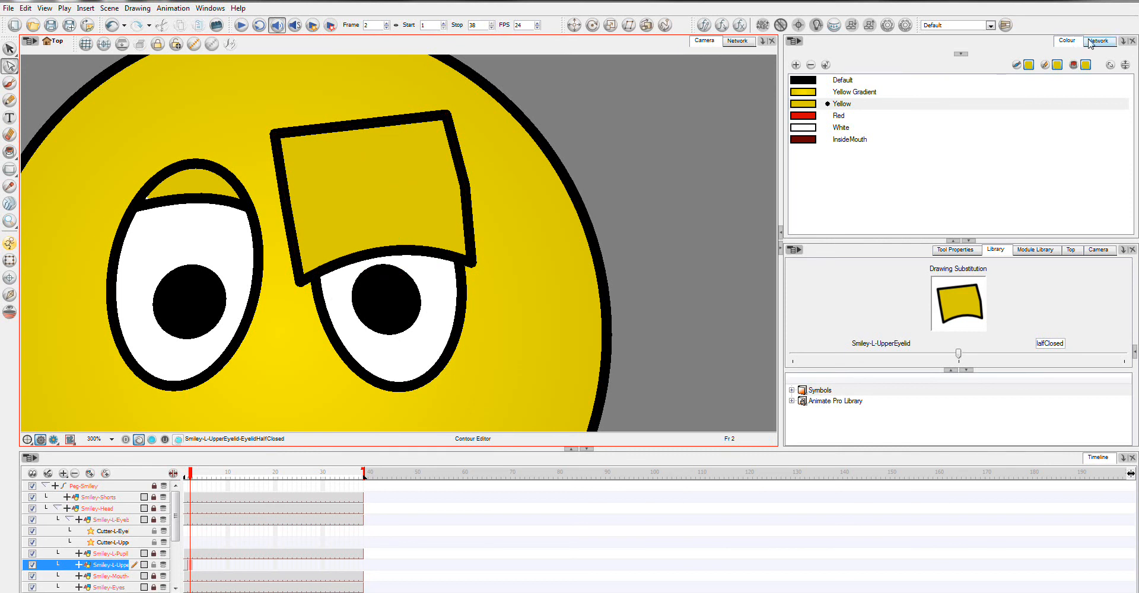
Step: Disconnect Smiley-L-UpperEyelid from Composite-Head in the network, keeping its cutter connection, and return to the camera view
{"action": "left_click", "coordinate": [738, 41]}
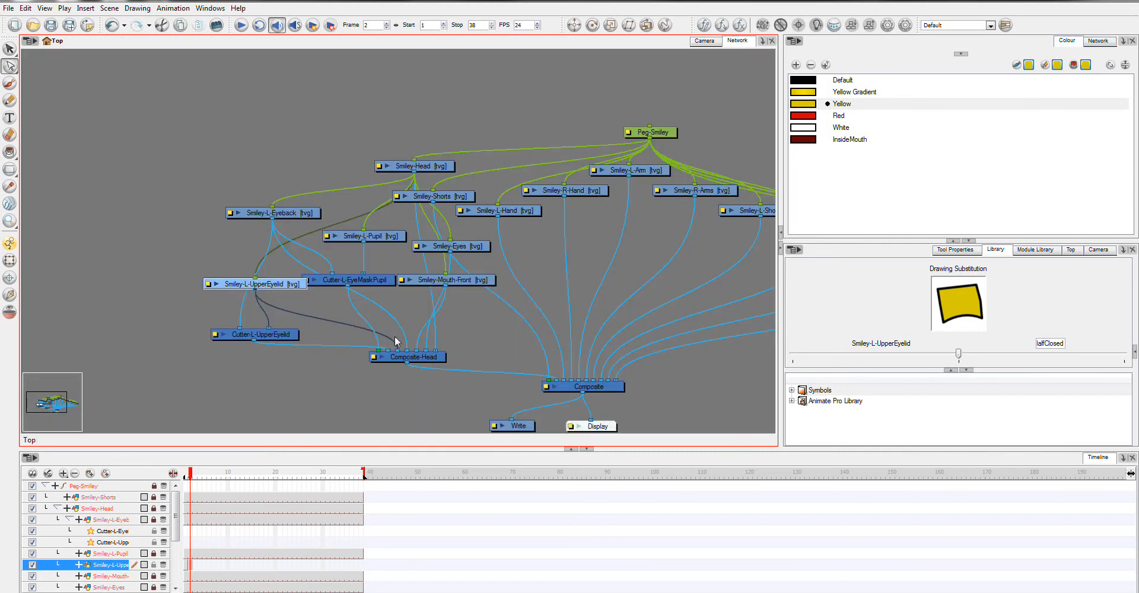
{"action": "left_click_drag", "start_coordinate": [325, 322], "coordinate": [268, 294]}
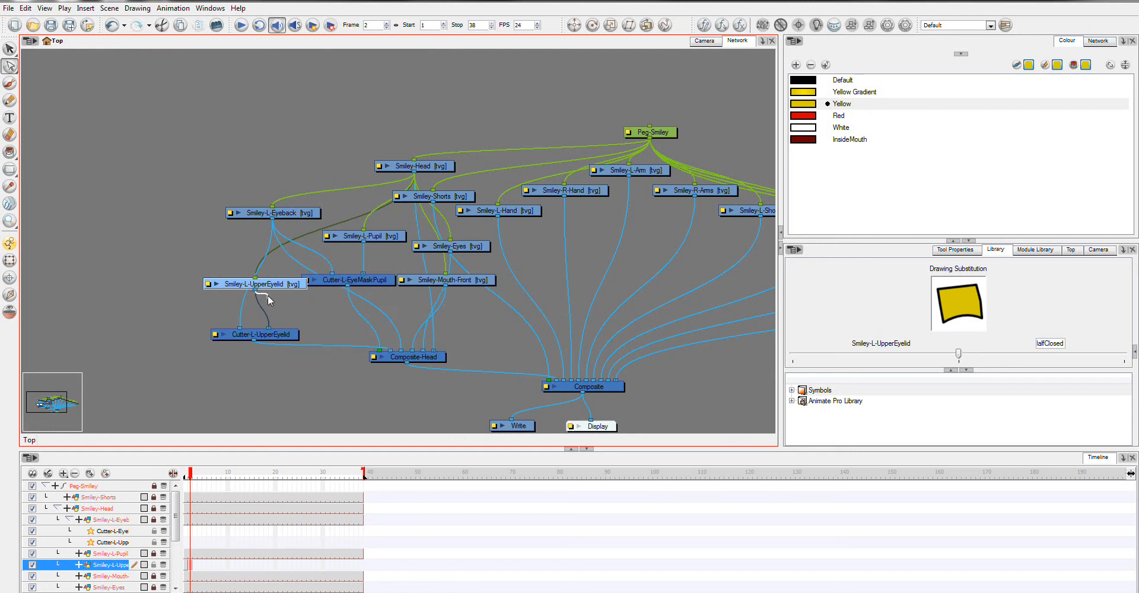
{"action": "left_click", "coordinate": [705, 41]}
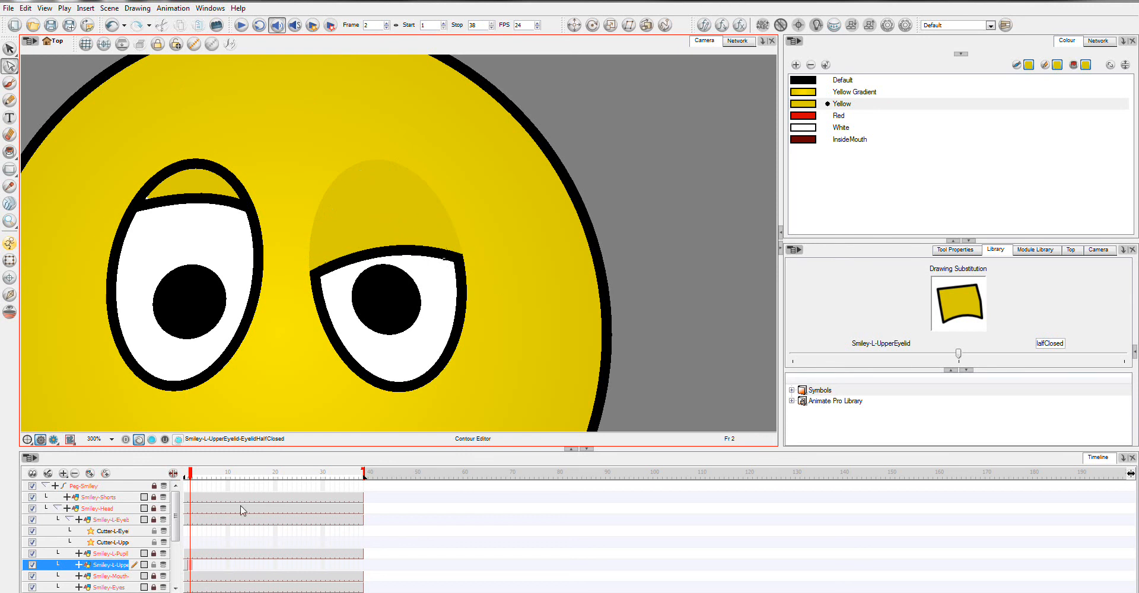
{"action": "left_click_drag", "start_coordinate": [191, 473], "coordinate": [190, 478]}
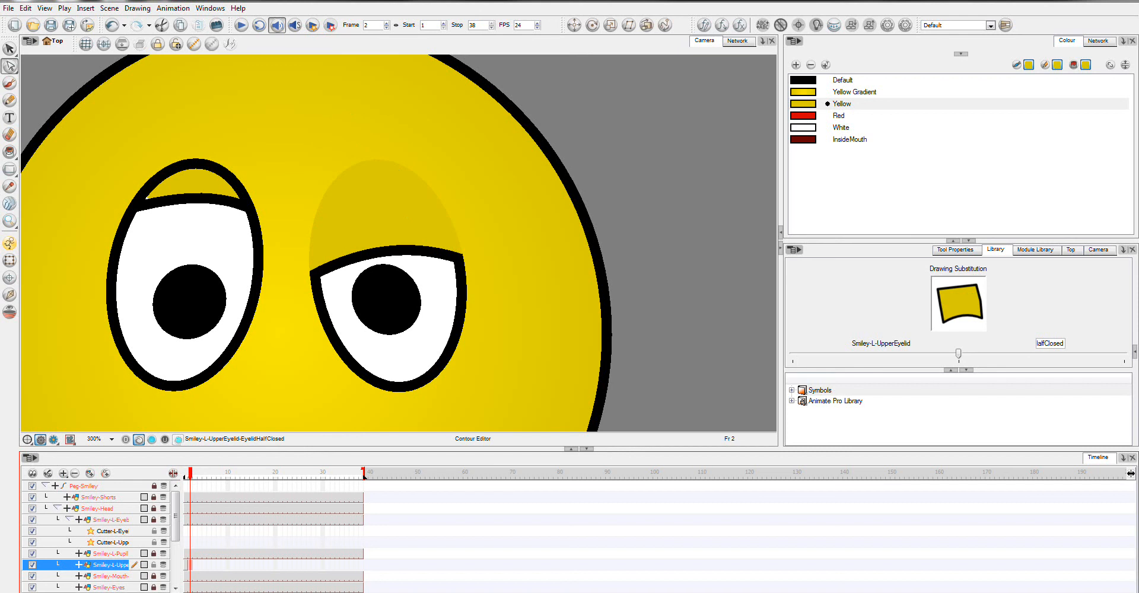
{"action": "left_click", "coordinate": [1020, 592]}
{"action": "right_click", "coordinate": [989, 553]}
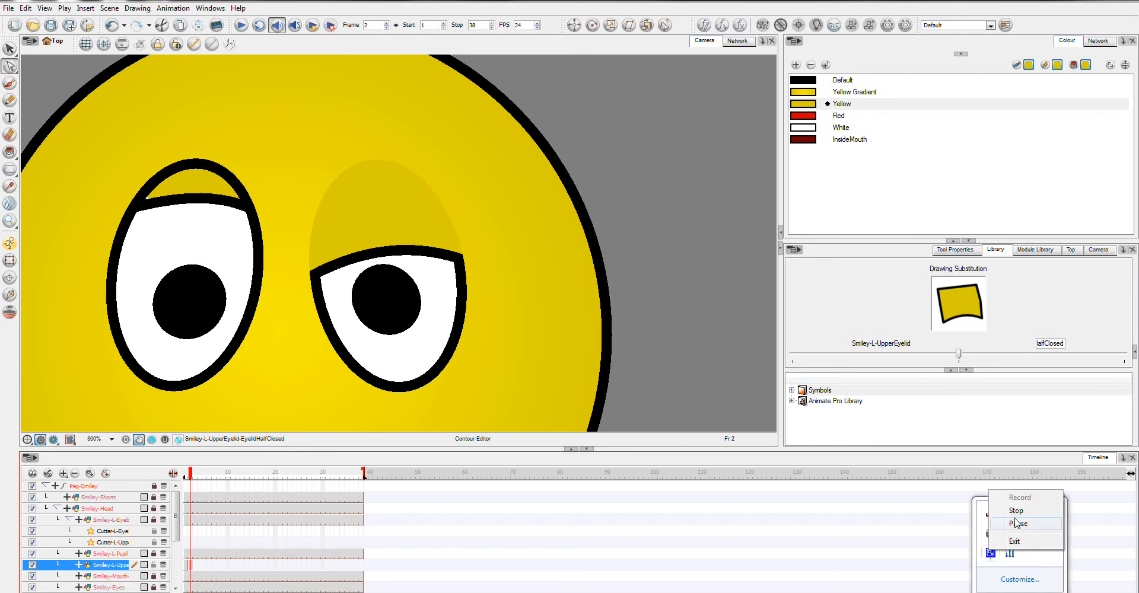